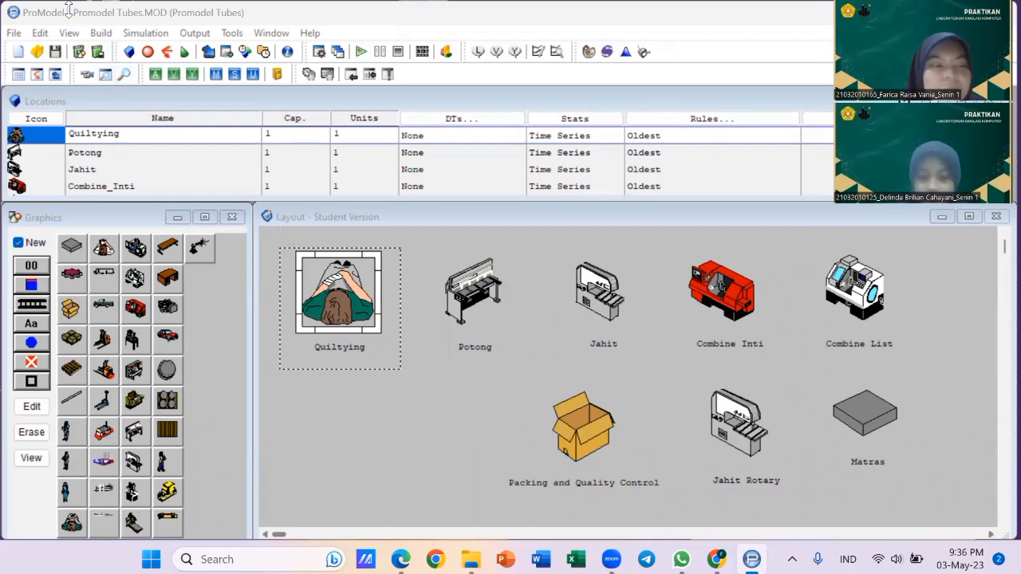
click(16, 33)
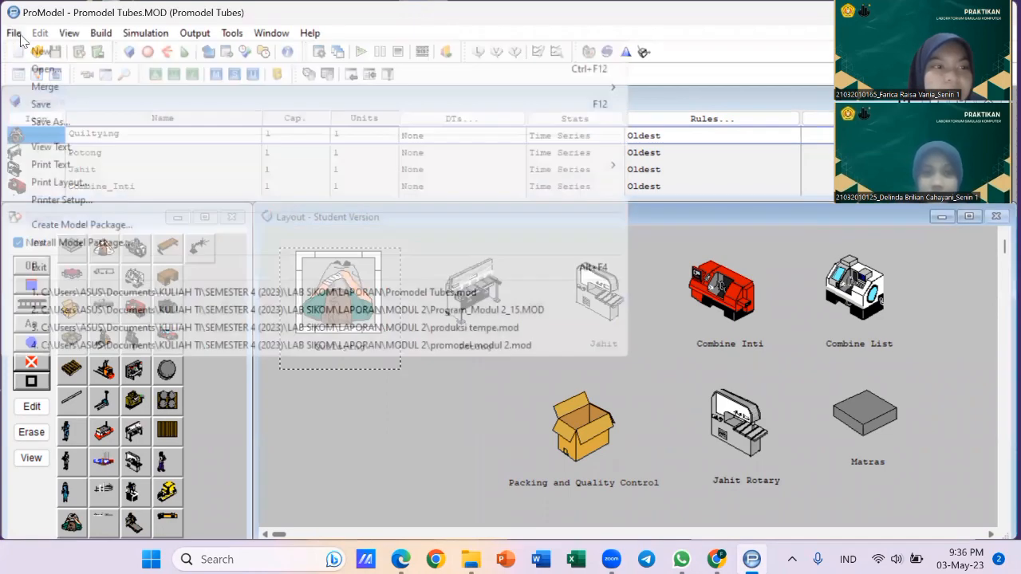
click(14, 37)
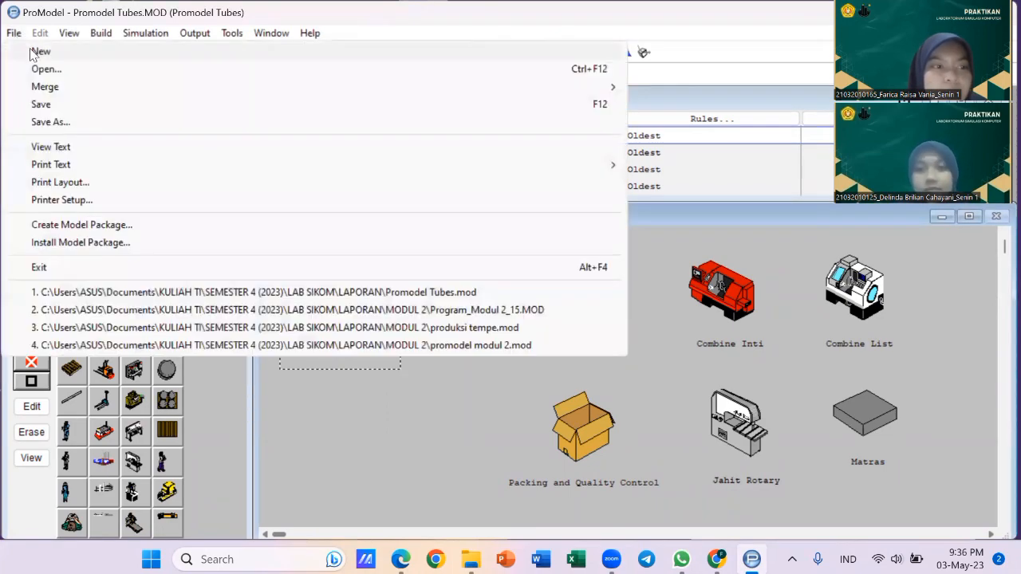
mouse_move(144, 37)
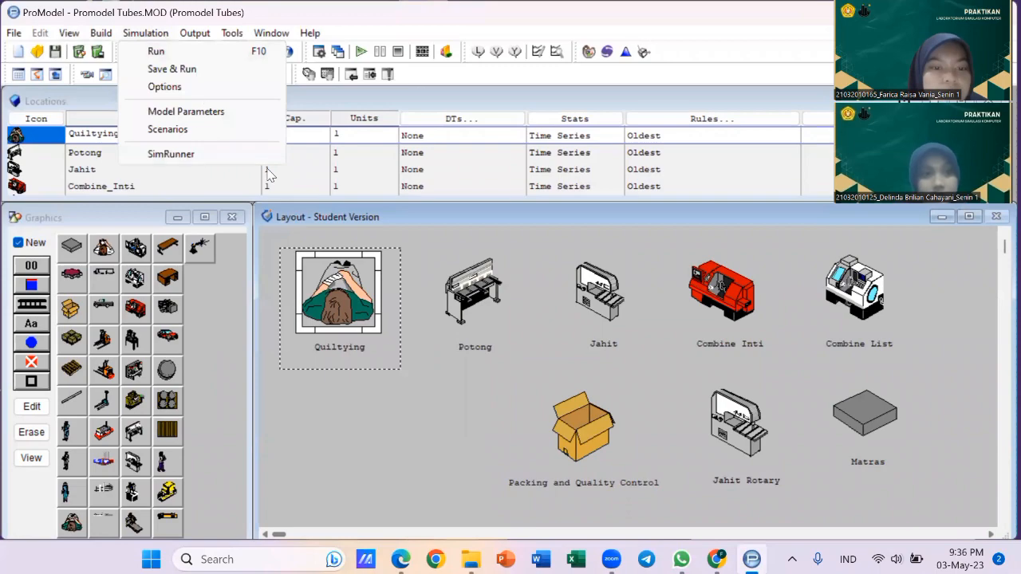
click(330, 224)
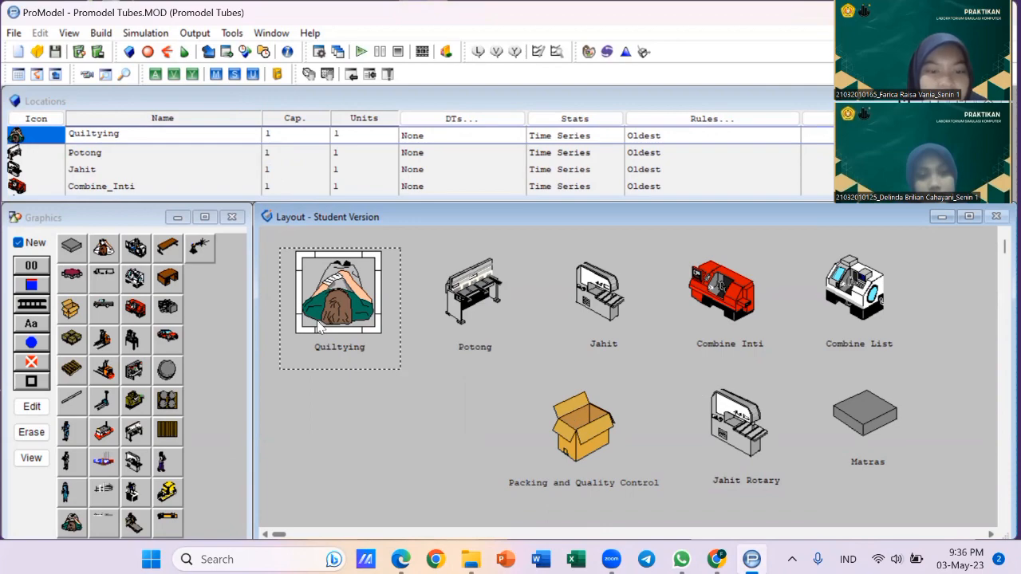
click(104, 33)
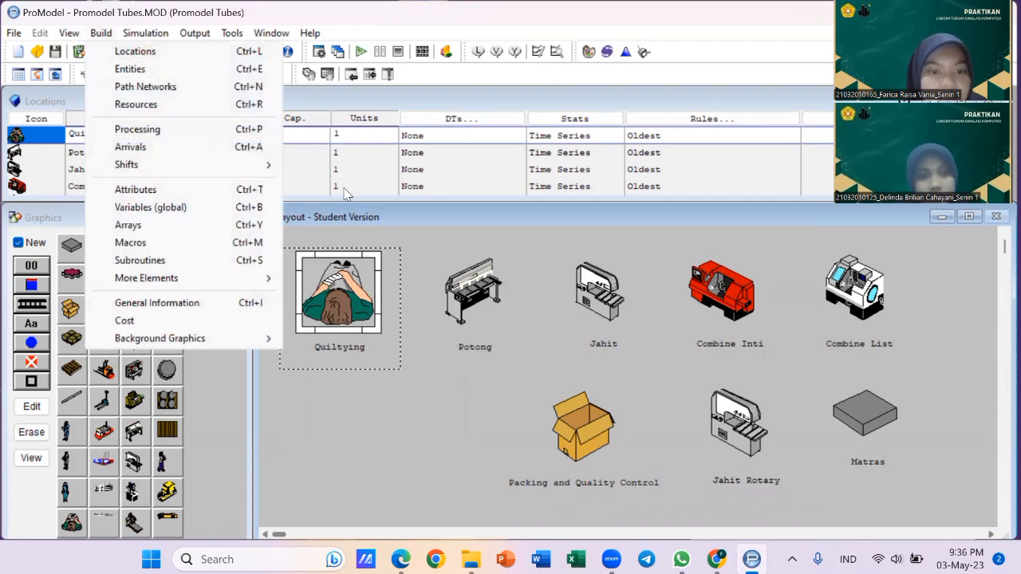
click(345, 217)
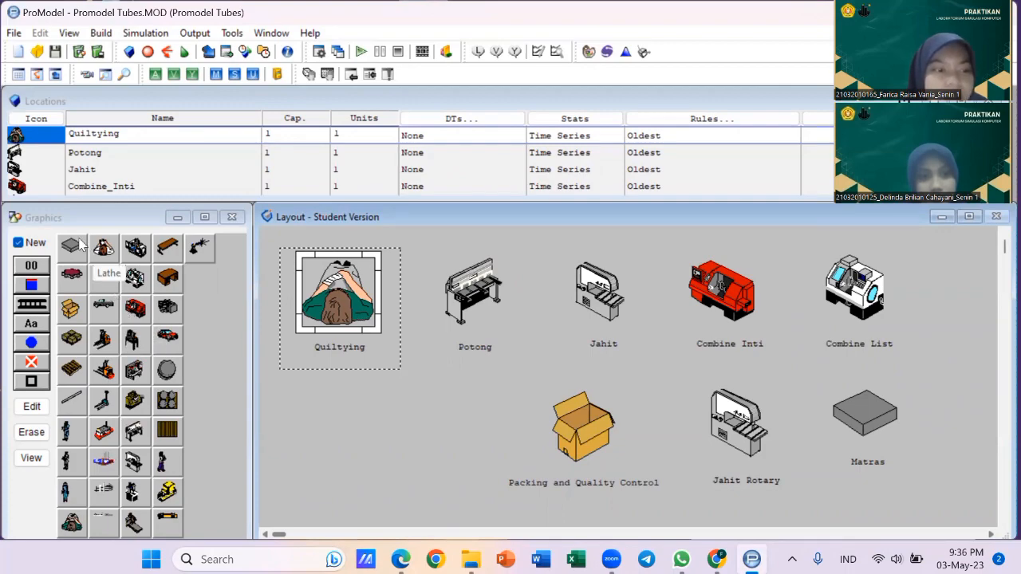
click(355, 357)
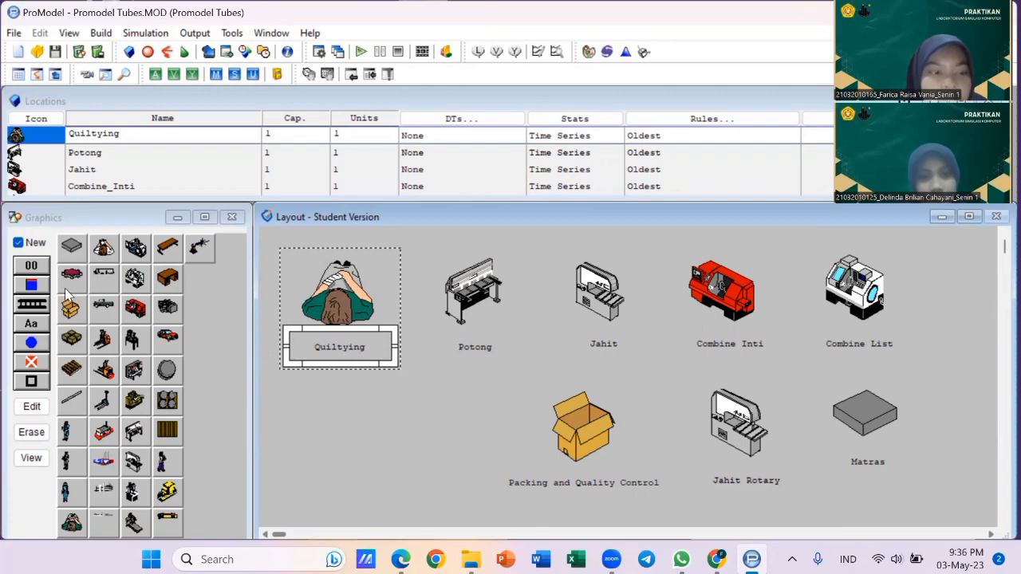
click(23, 245)
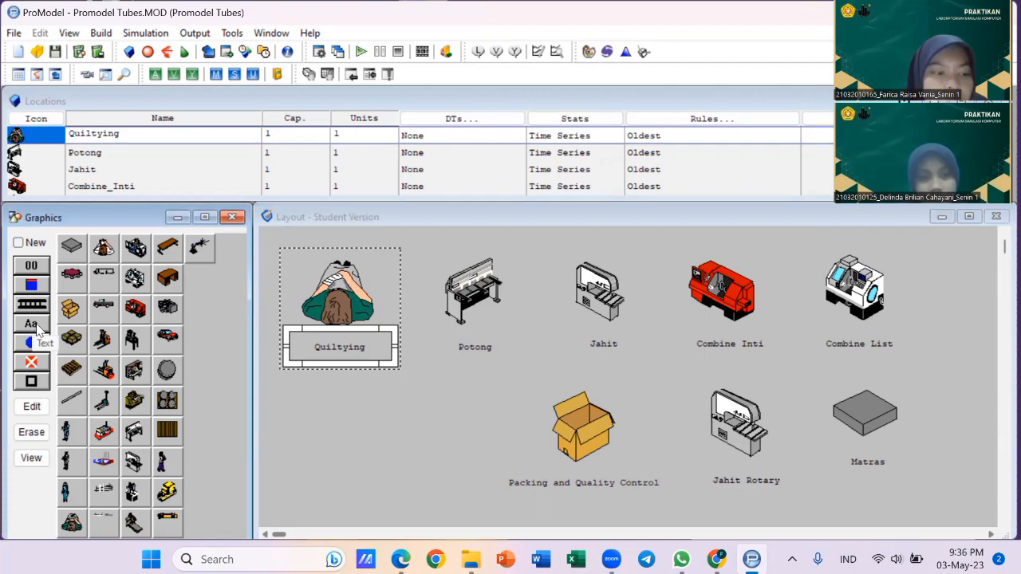
click(32, 243)
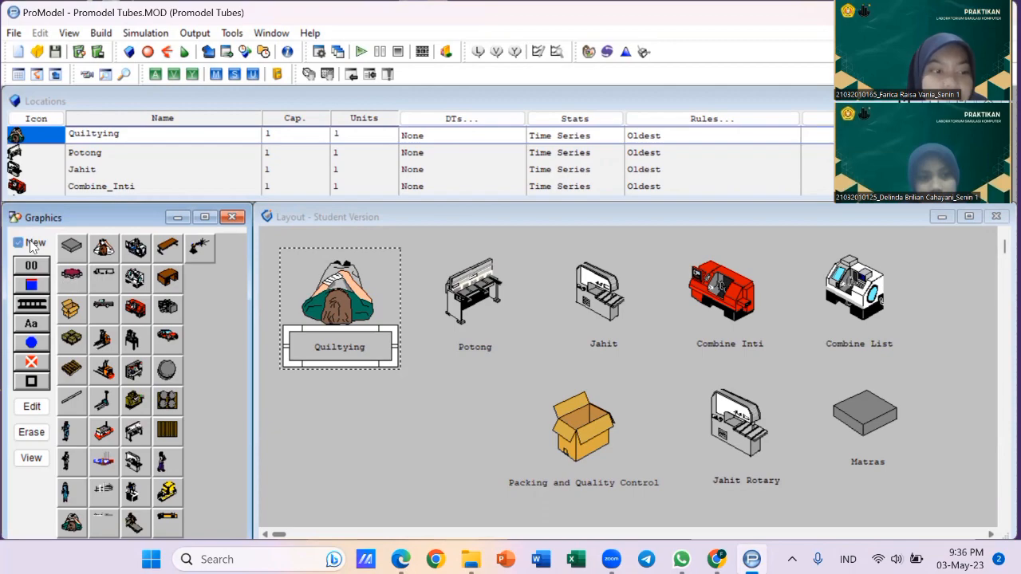
click(402, 401)
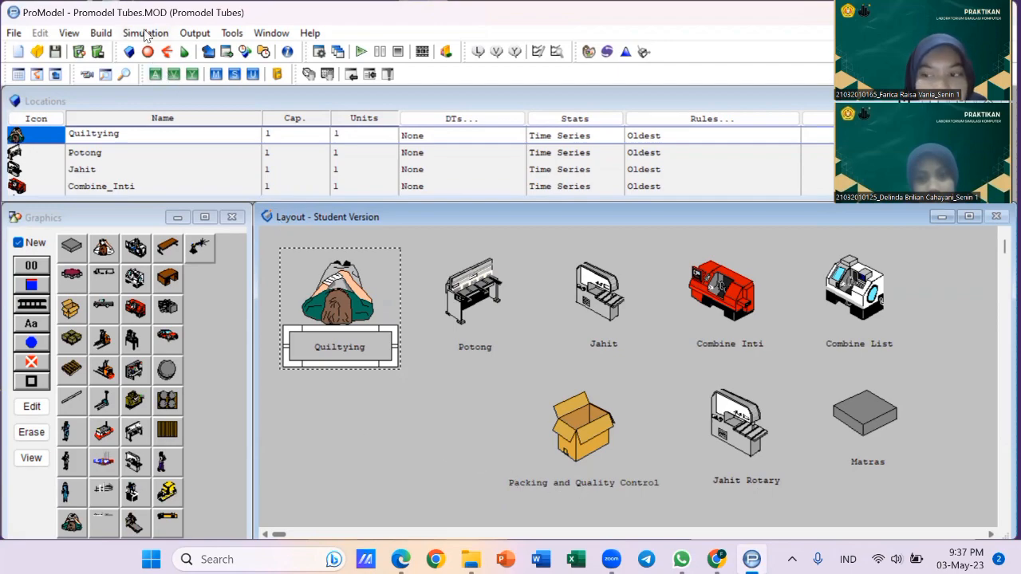
Open the model's Entities table to review the Spring_Foam definition
click(143, 34)
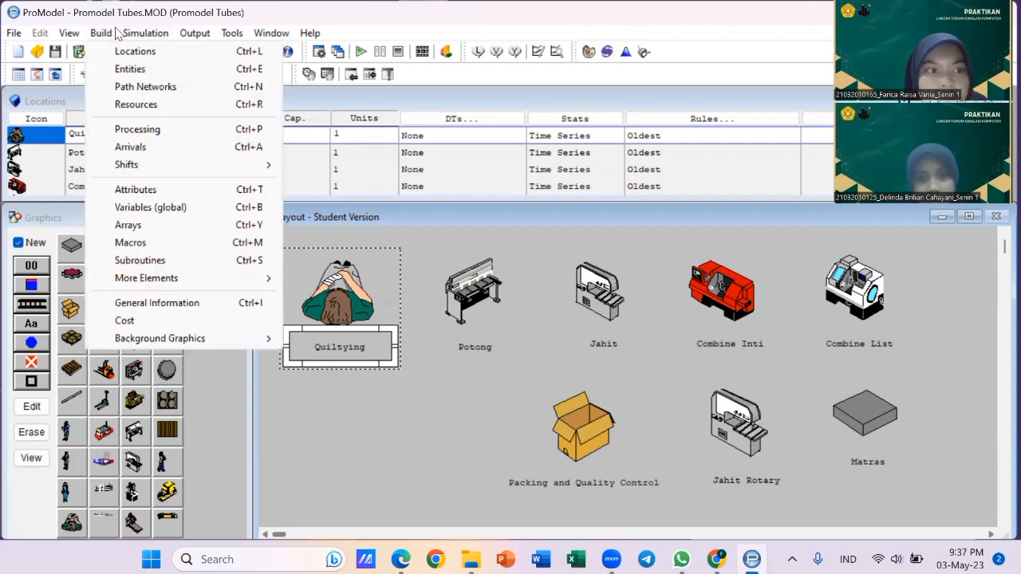
click(116, 33)
click(103, 35)
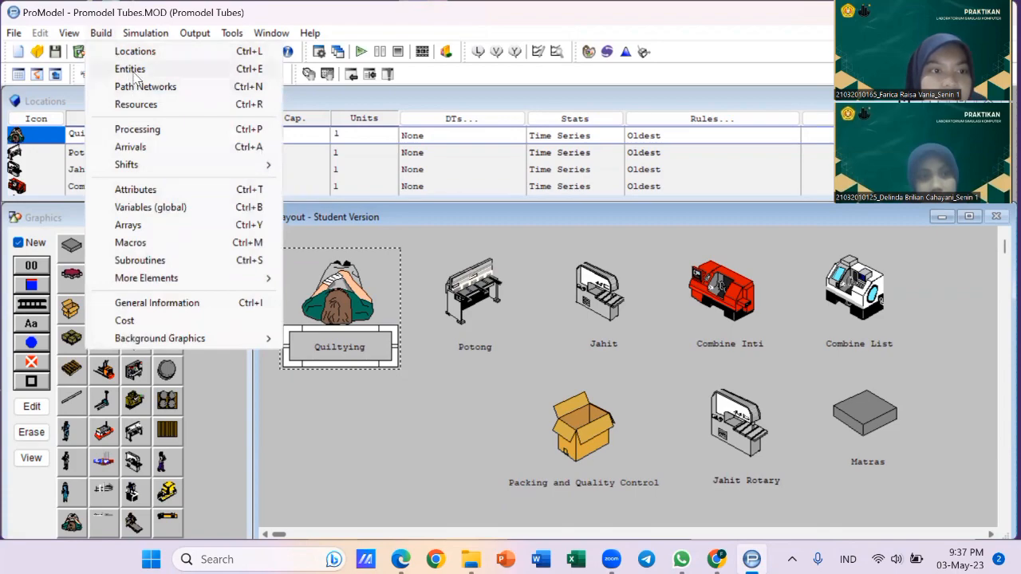
click(130, 69)
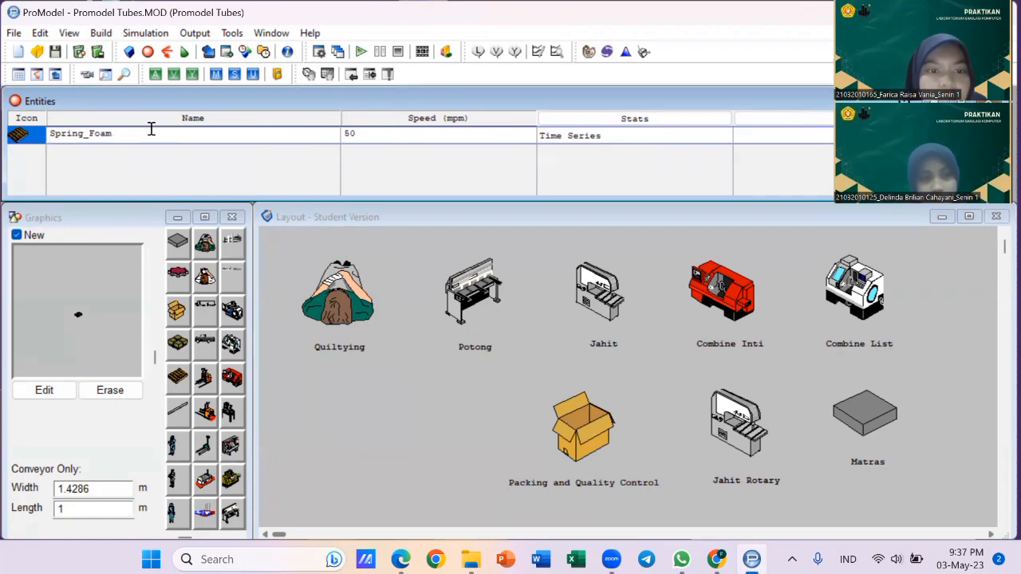
Open the Arrivals table and check the entity choice for the Quiltying arrival, keeping Spring_Foam
click(123, 35)
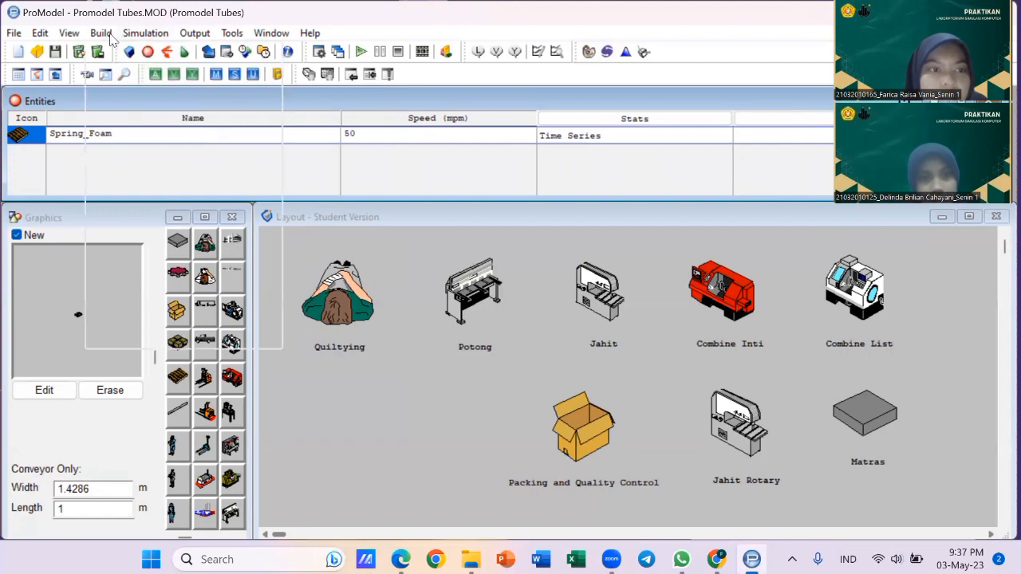
click(107, 35)
click(101, 33)
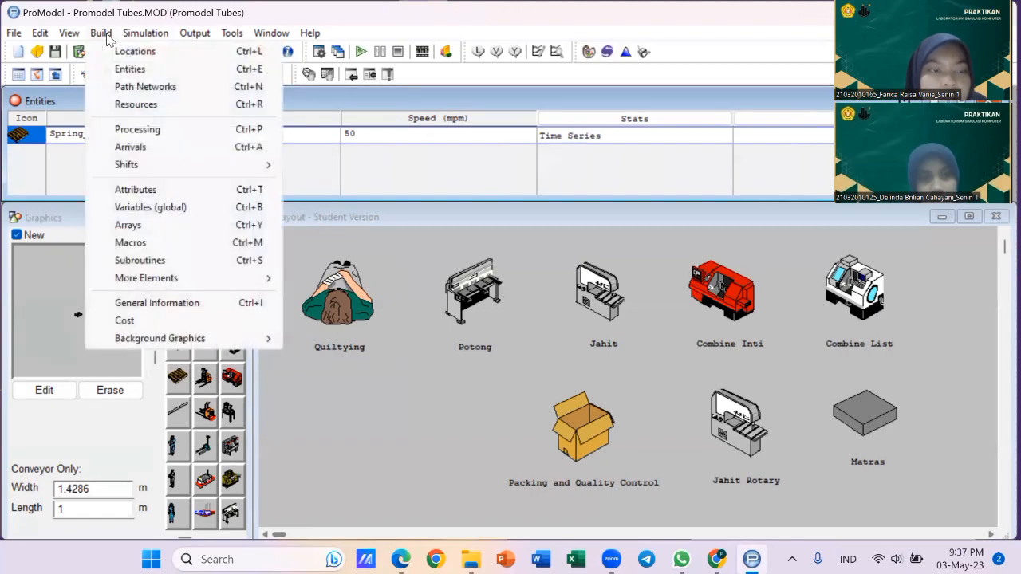
click(151, 150)
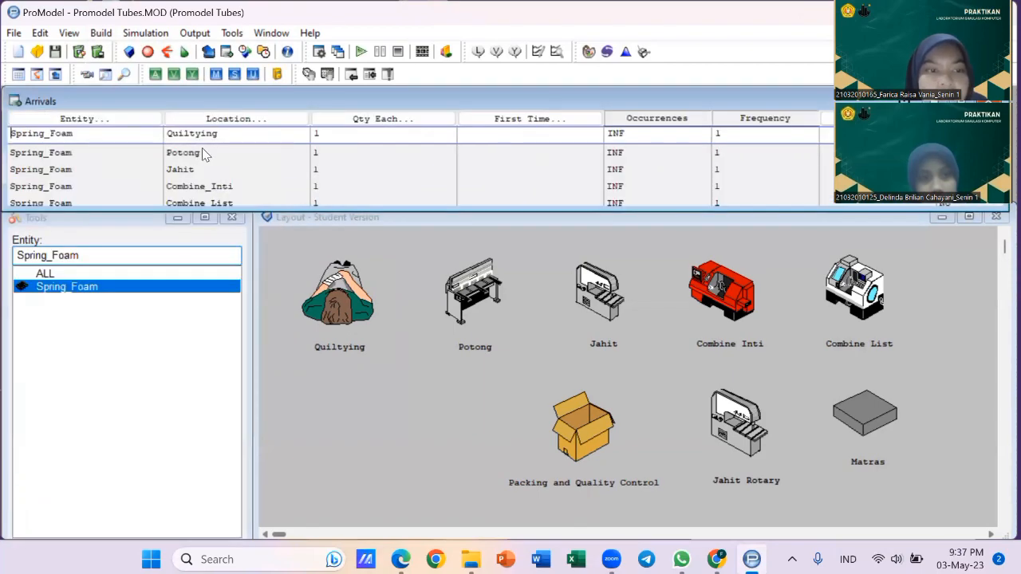
click(80, 119)
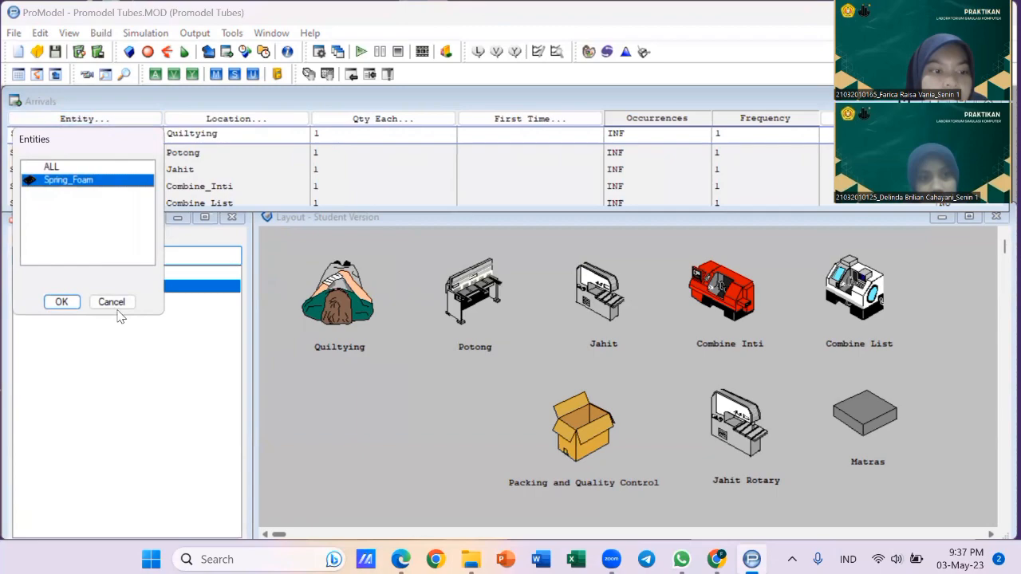
click(62, 302)
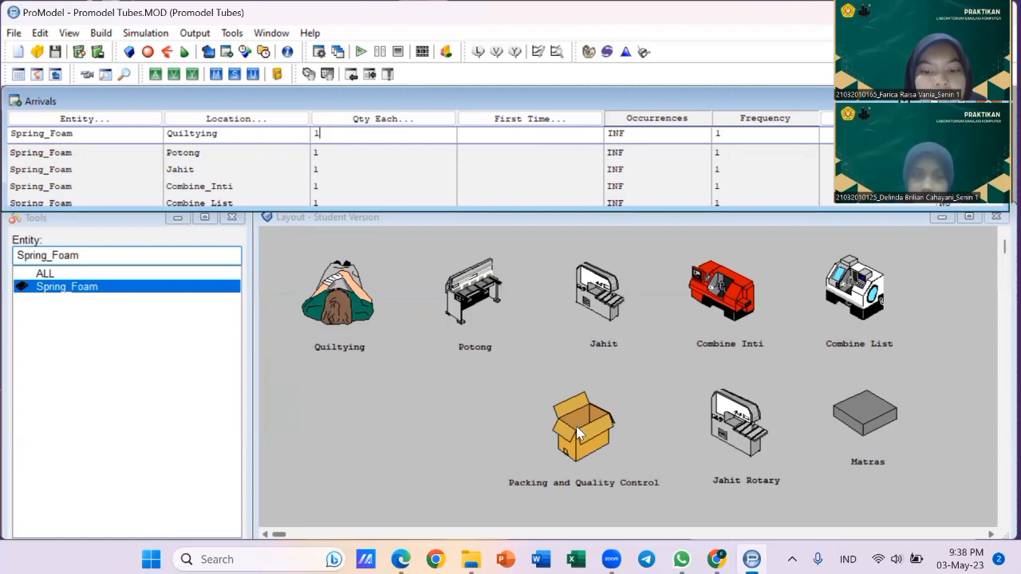
Open the Processing tables and view the entity choices for the Quiltying process without changing them
click(144, 35)
mouse_move(114, 37)
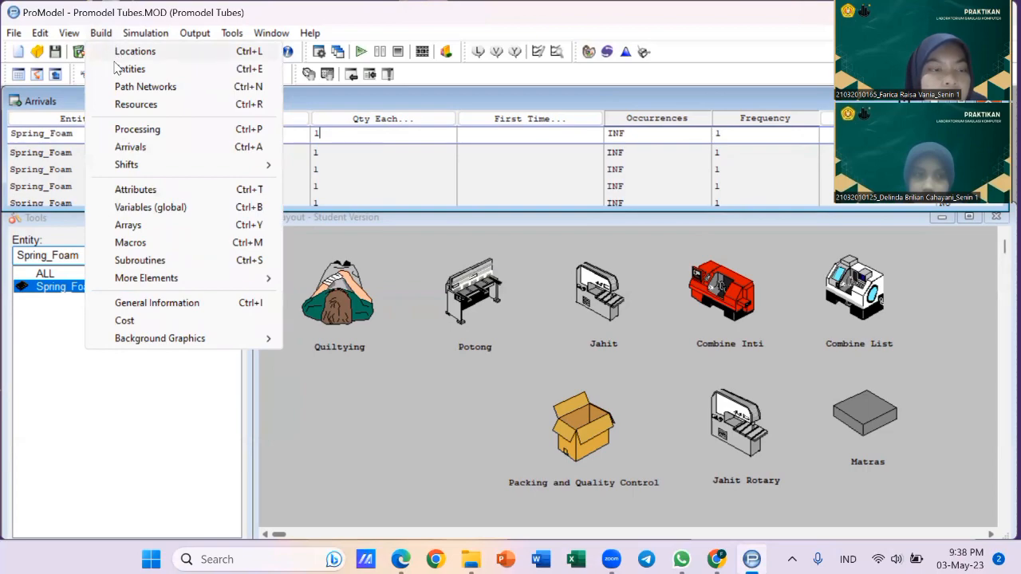
click(137, 129)
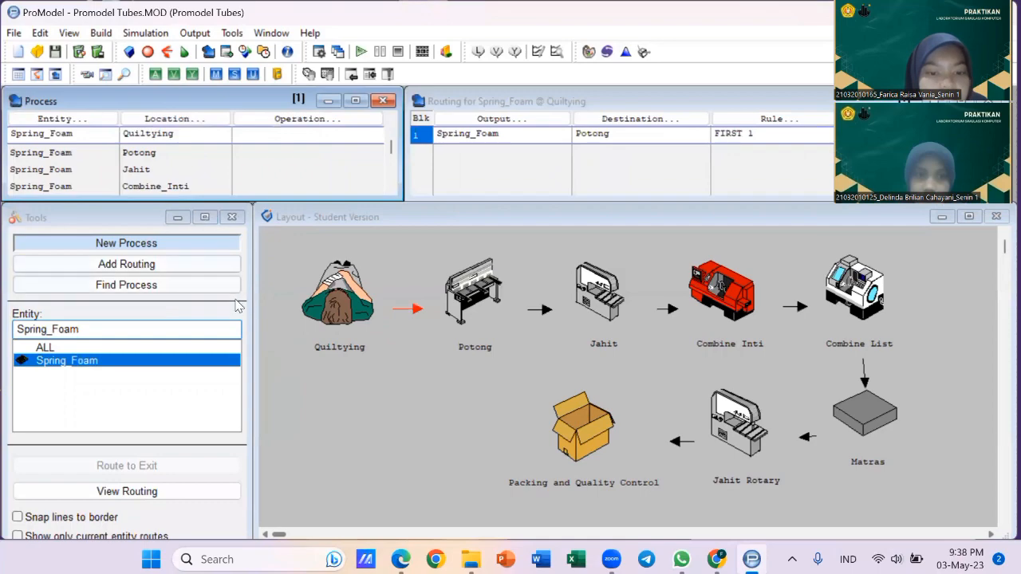
click(69, 120)
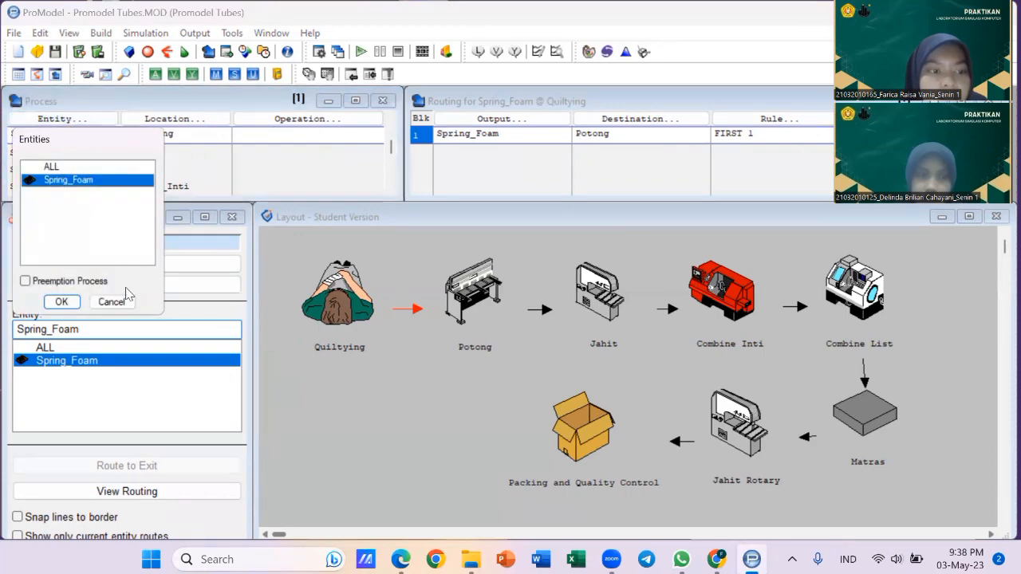
click(130, 305)
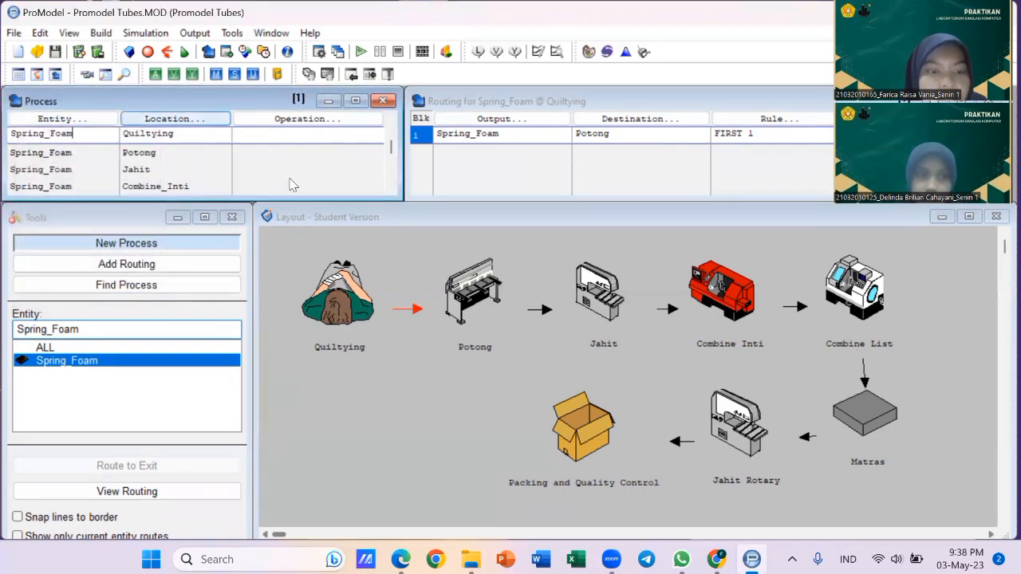
View the output entity choices of the Quiltying-to-Potong routing without changing them, and open its move logic
click(502, 120)
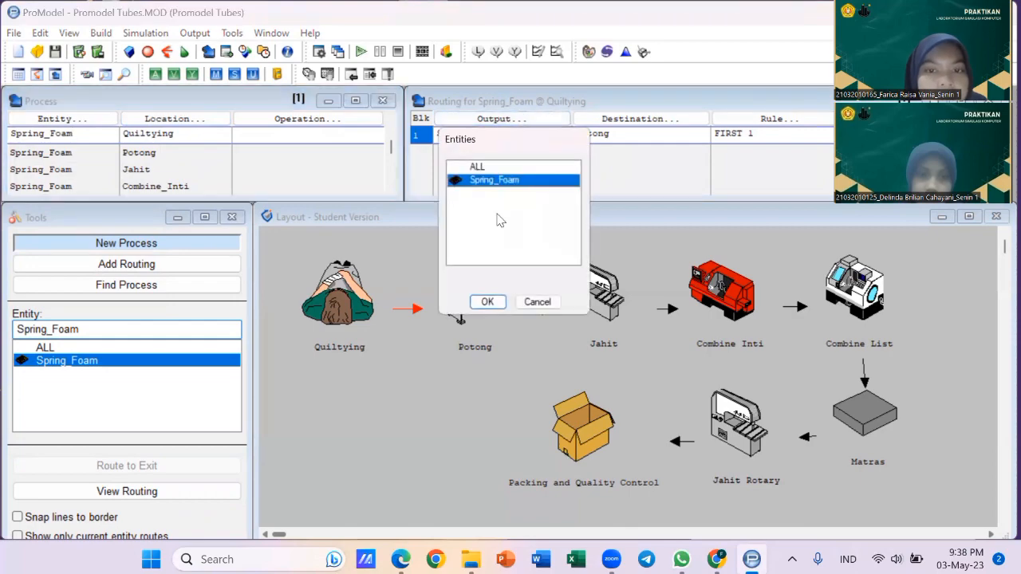
click(537, 301)
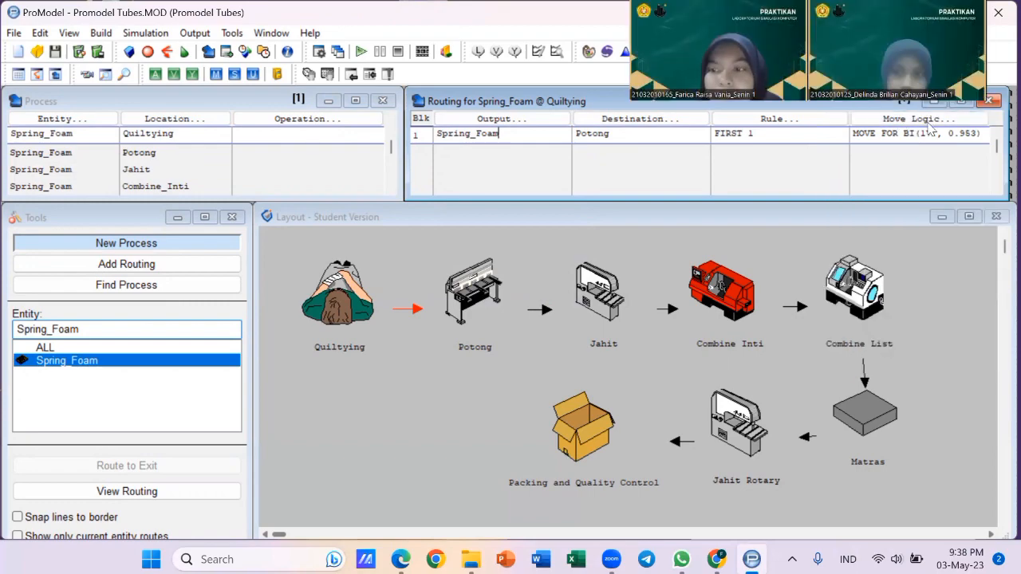
click(928, 125)
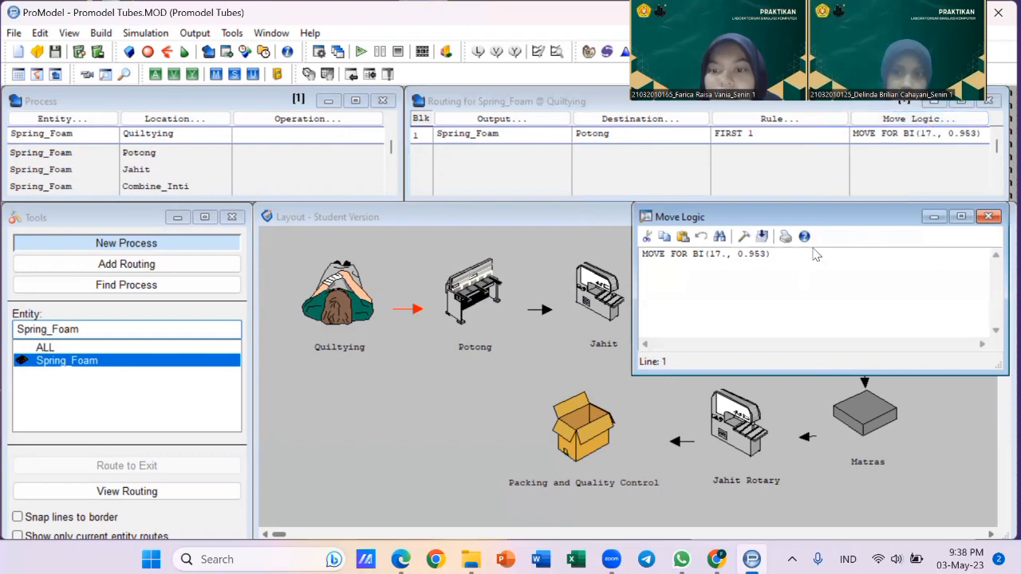
Launch Stat::Fit and fill its data table with the Quilting times for measurements 1 to 15, copied from Table 3.1 in Word
click(624, 53)
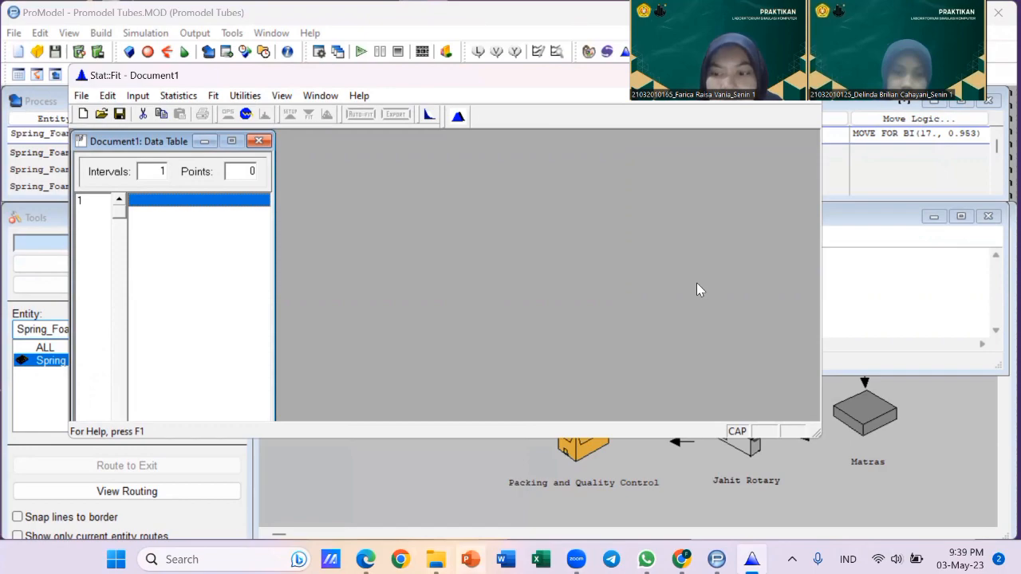
click(787, 234)
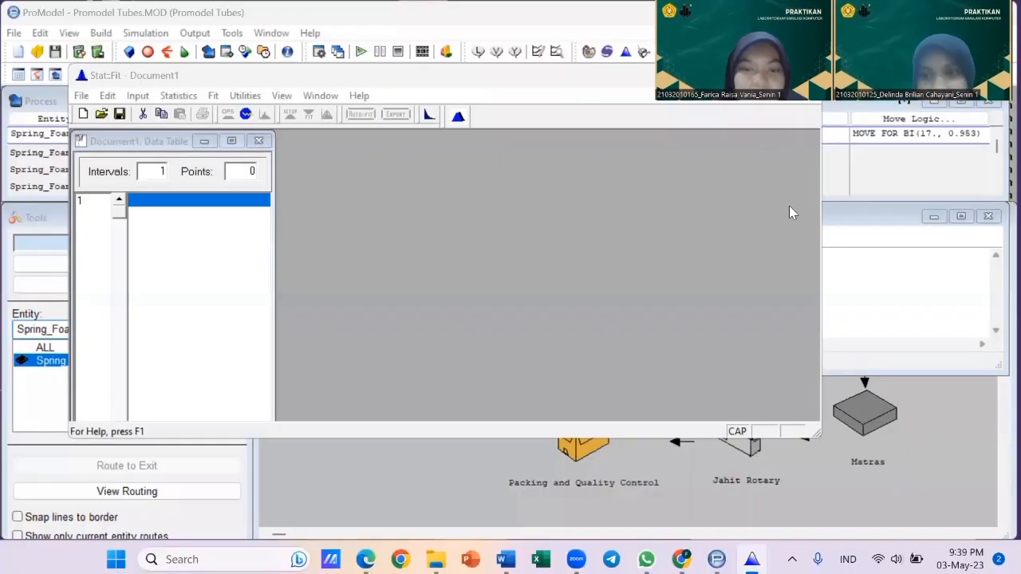
click(235, 209)
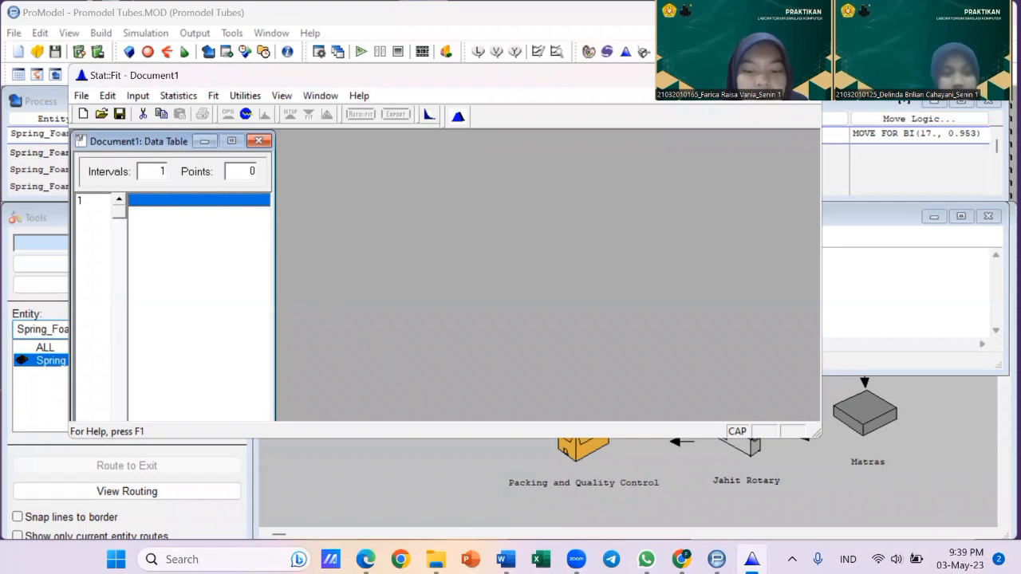
click(501, 559)
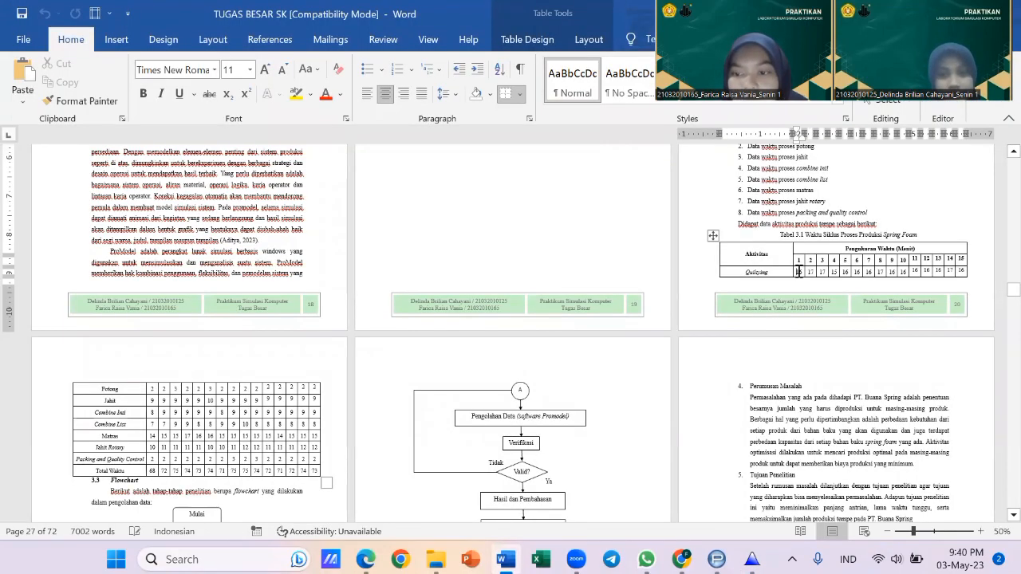
drag(797, 272, 962, 274)
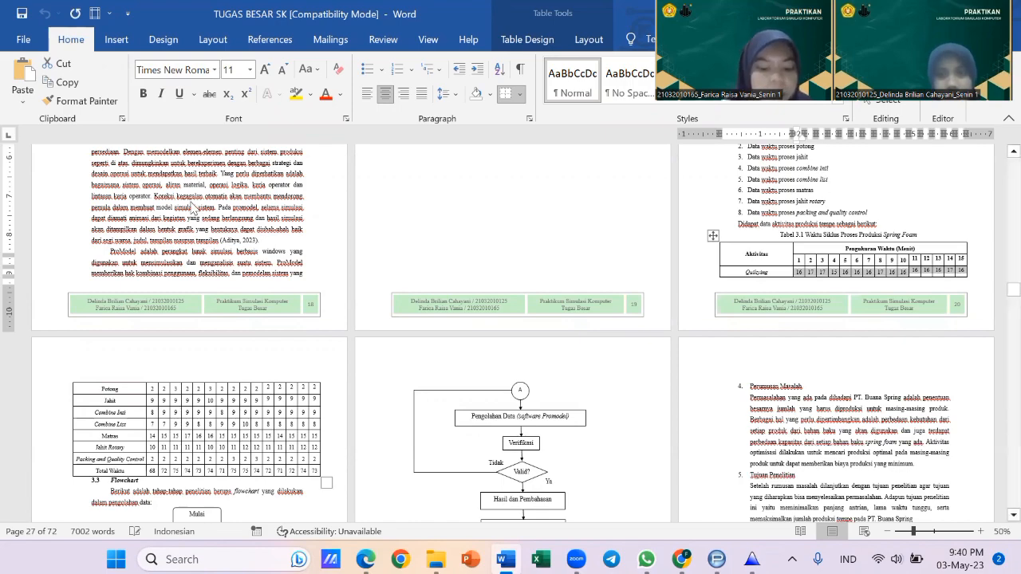
key(alt+Tab)
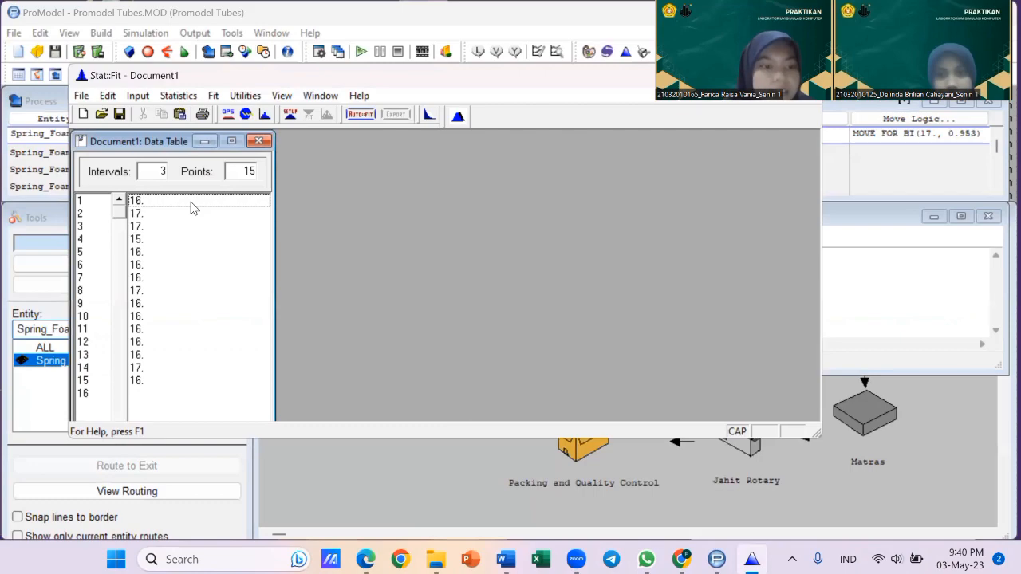
Run Auto::Fit on the quilting times using discrete distributions
click(361, 116)
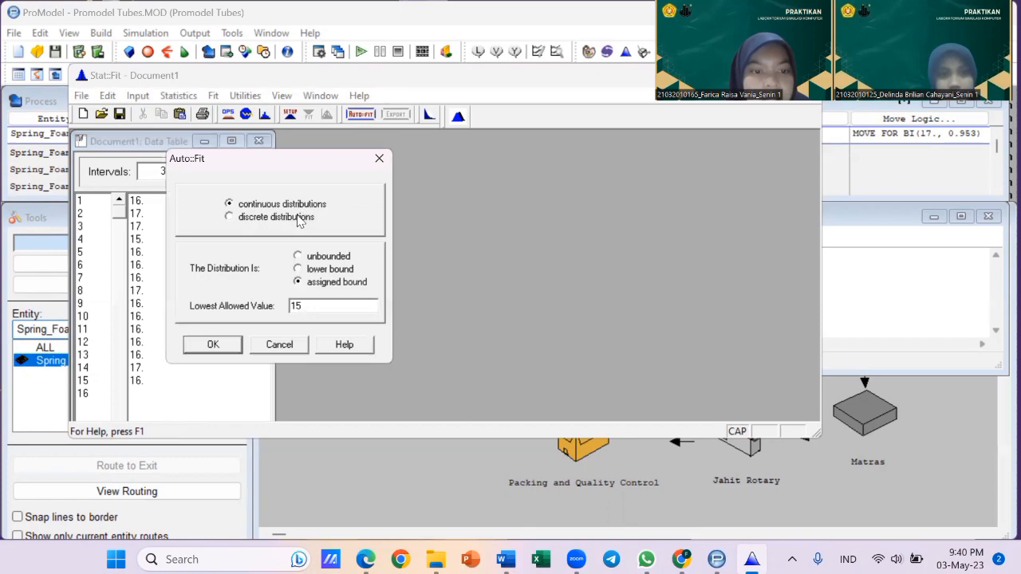
click(298, 219)
click(223, 344)
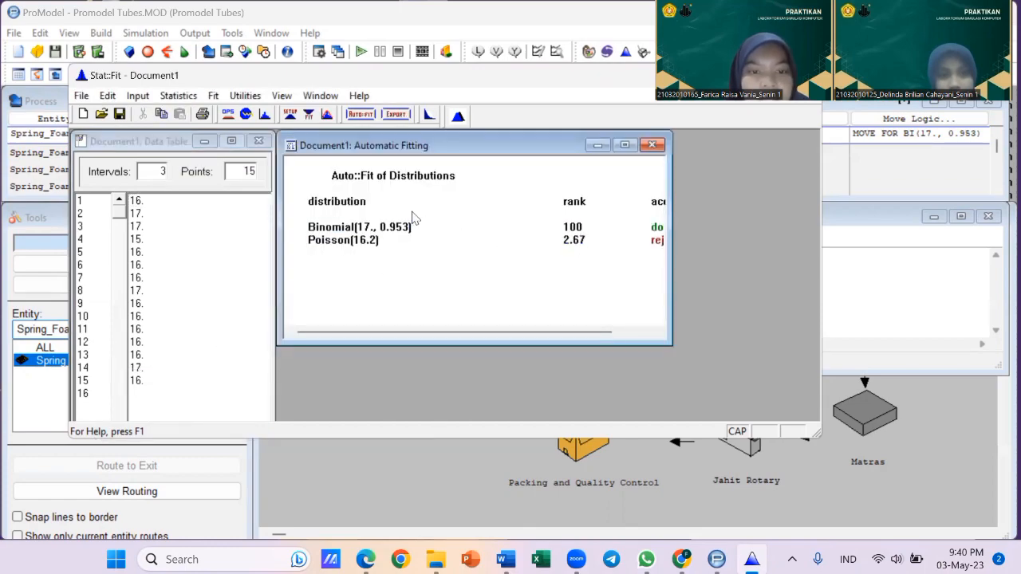
Export the fitted Binomial distribution to the clipboard in ProModel format with precision 3
click(326, 227)
click(355, 241)
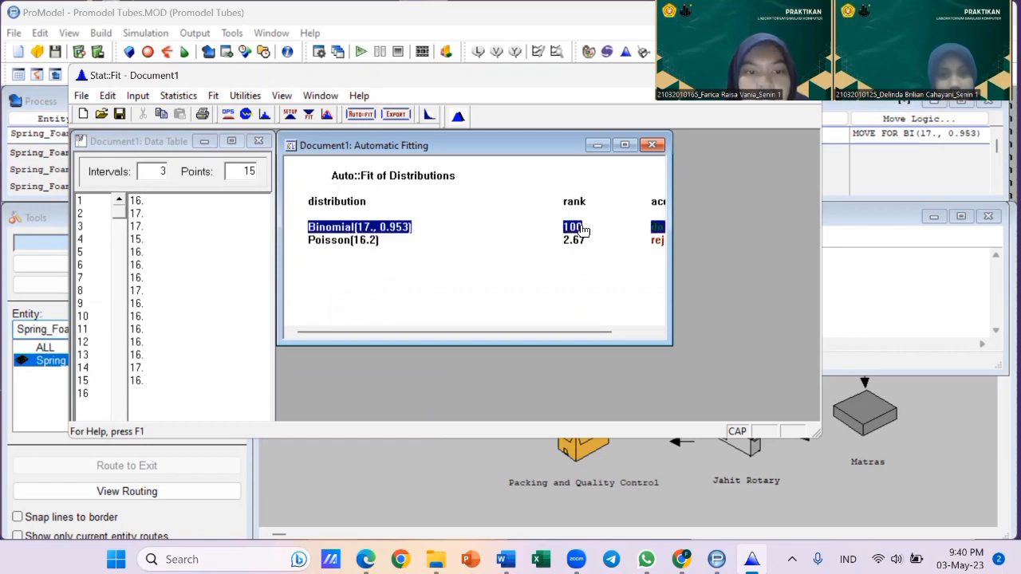
click(394, 114)
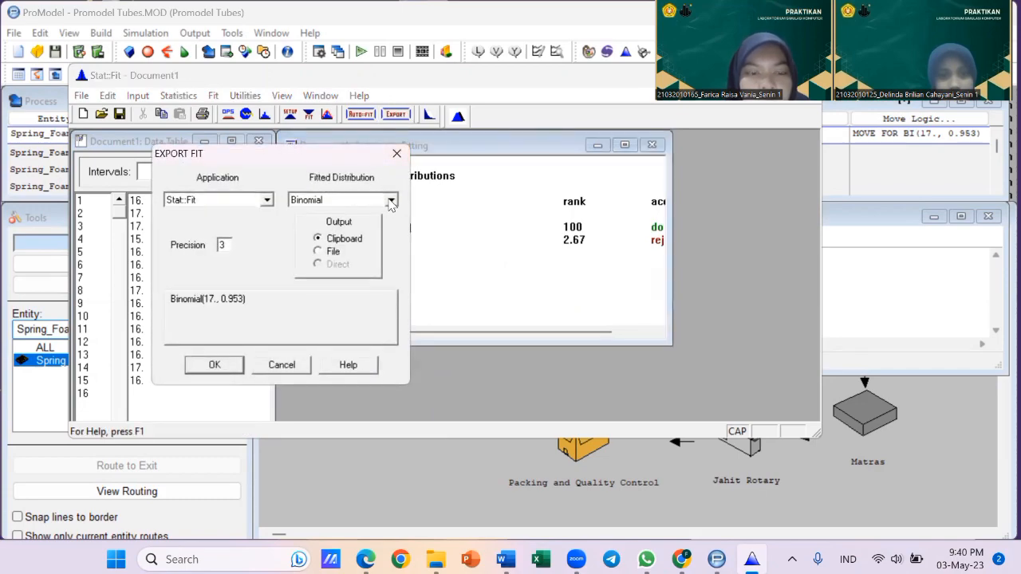
click(267, 201)
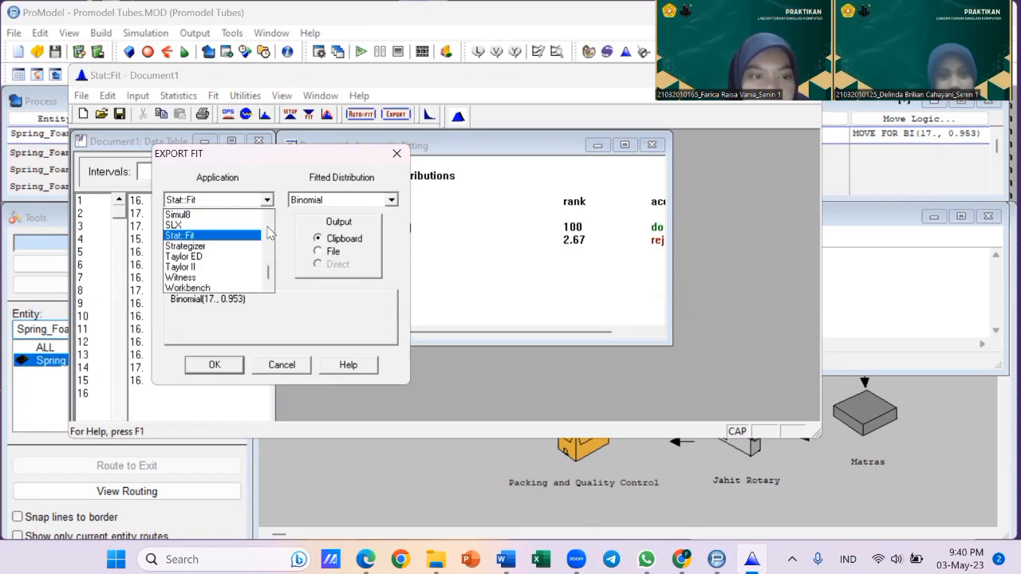
scroll(269, 232, up, 2)
click(241, 215)
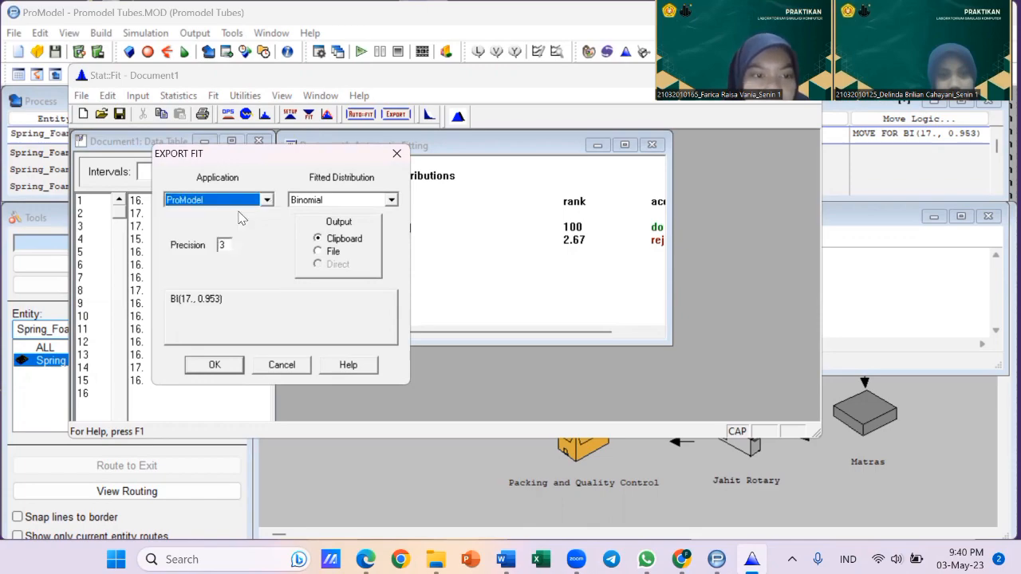
click(227, 367)
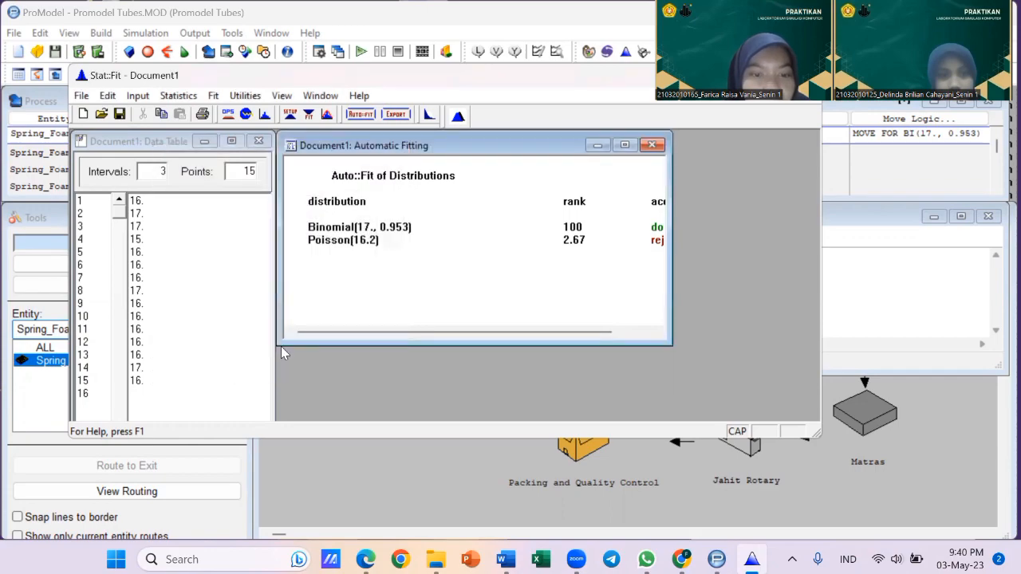
Close the Auto::Fit results and minimize Stat::Fit to return to ProModel
click(651, 144)
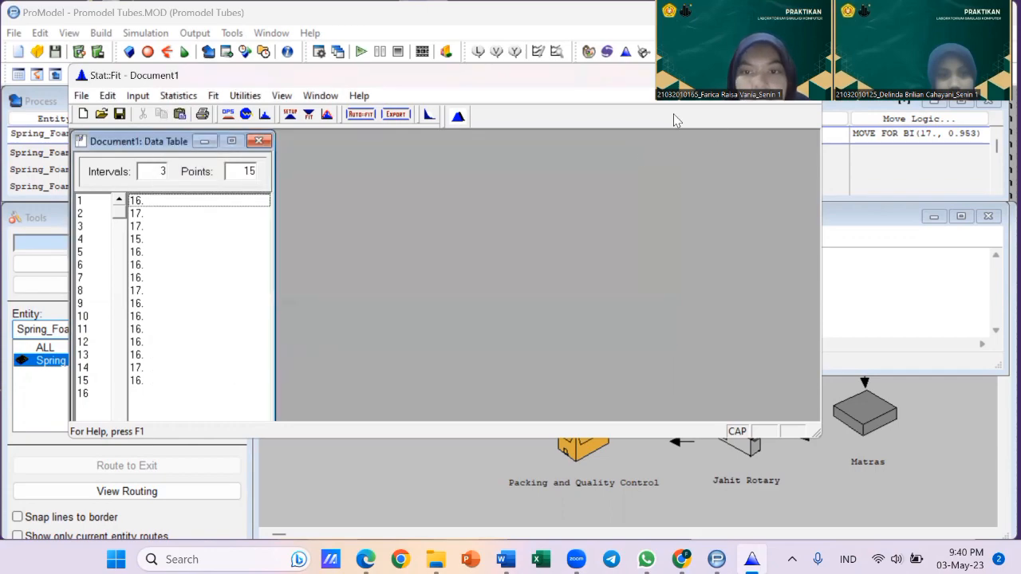
drag(597, 85, 592, 139)
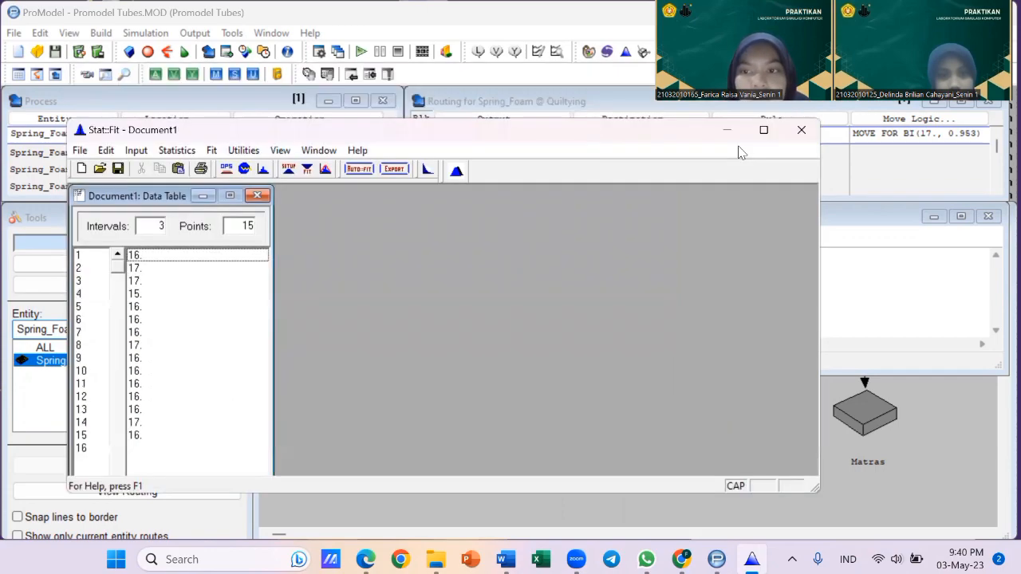
click(734, 132)
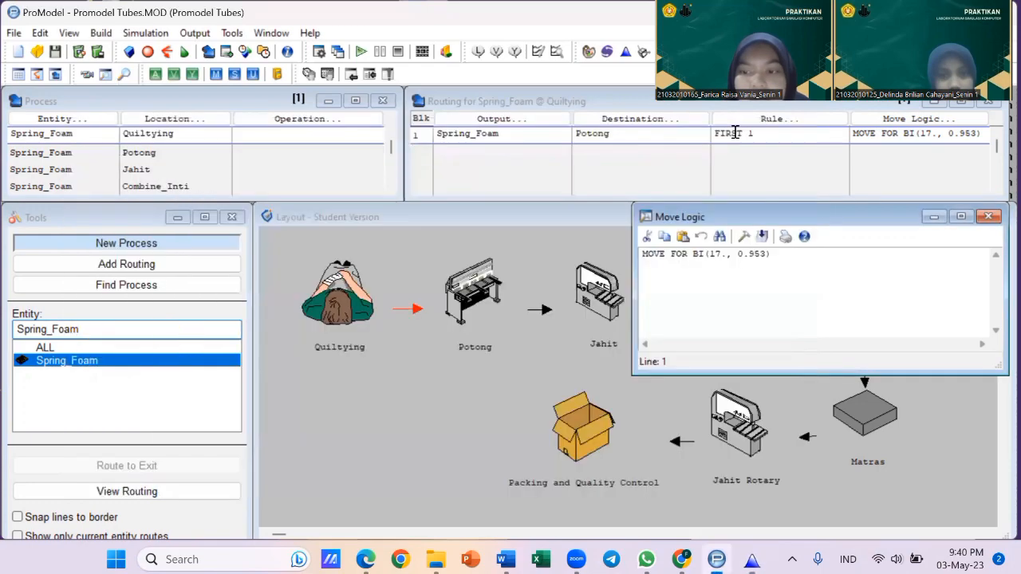
Add the statement MOVE FOR BI(17., 0.953) to the Quiltying-to-Potong move logic with the Logic Builder
click(744, 238)
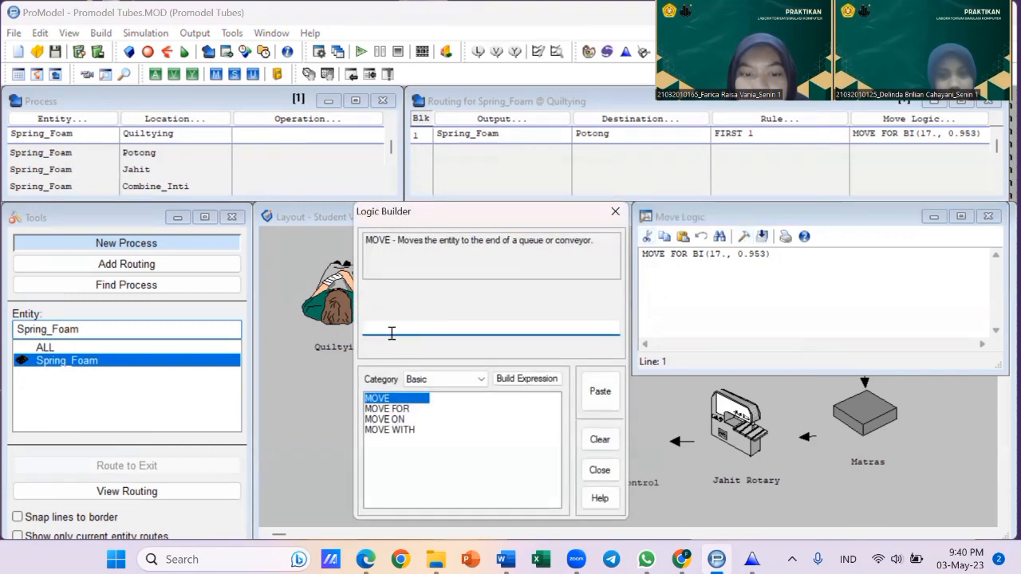
click(387, 408)
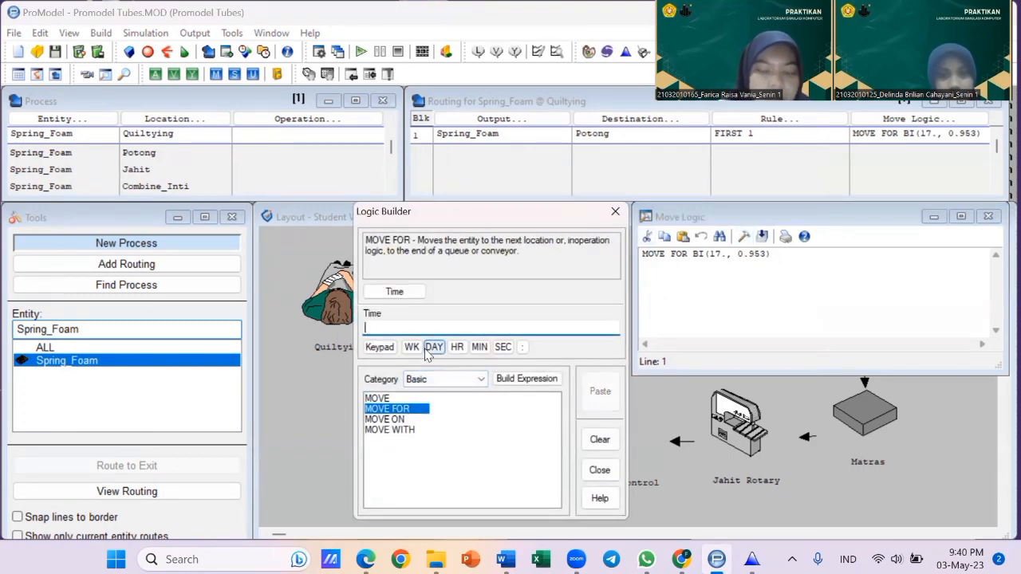
text(BI(17., 0.953))
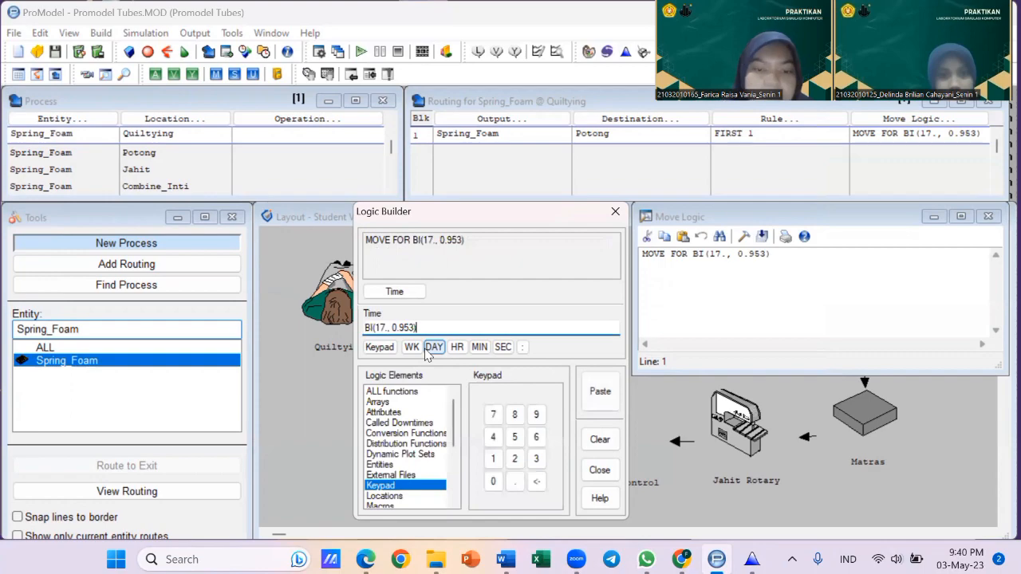
click(613, 391)
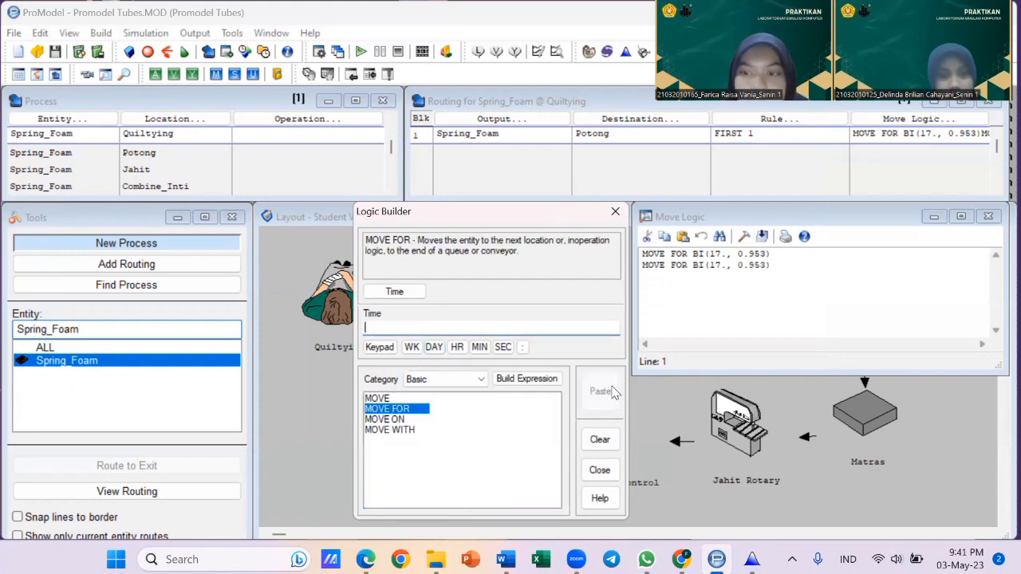
click(599, 471)
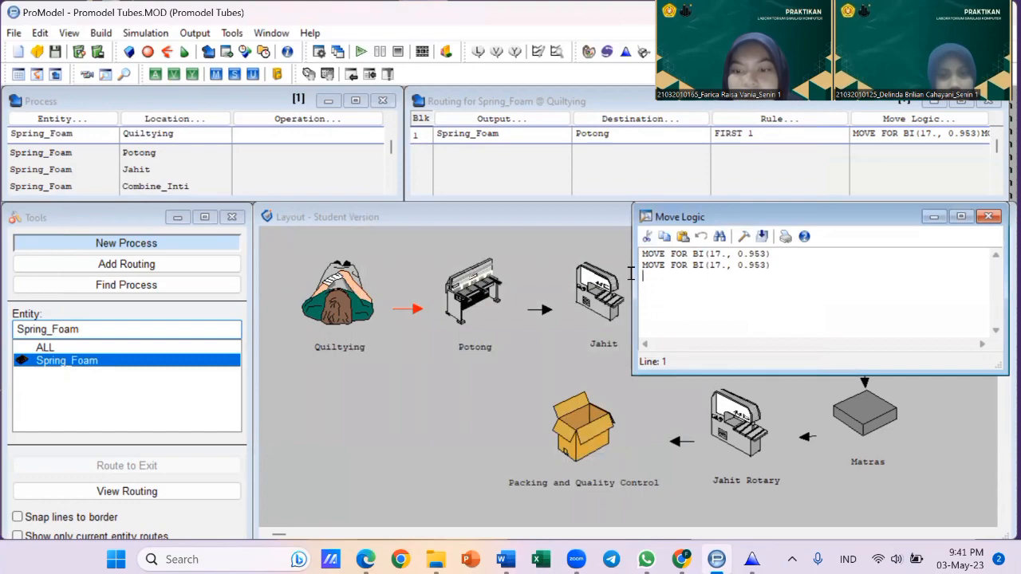
Delete the duplicate MOVE FOR line from the Quiltying move logic and close its editor
drag(630, 274, 635, 263)
key(BackSpace)
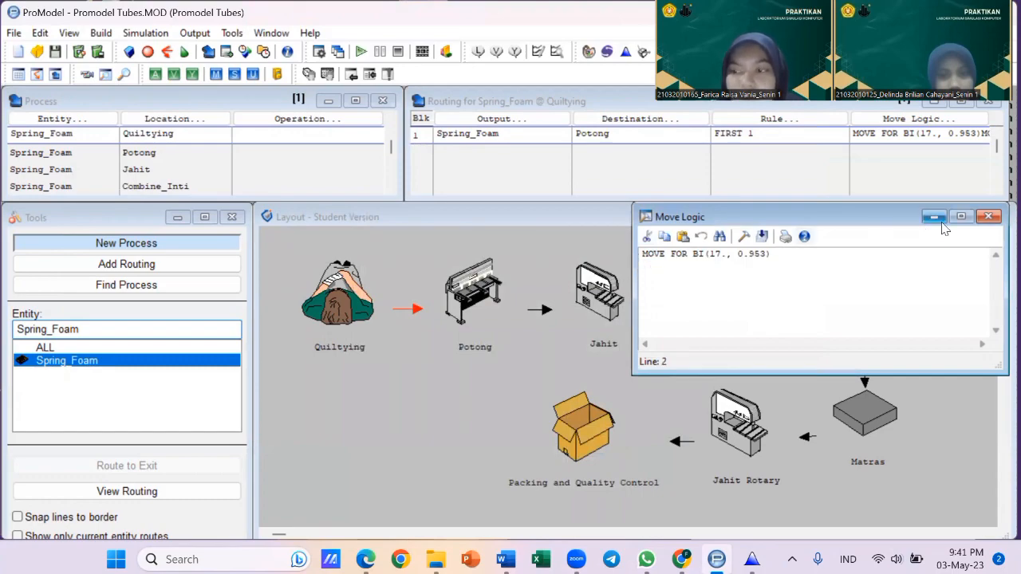
click(989, 216)
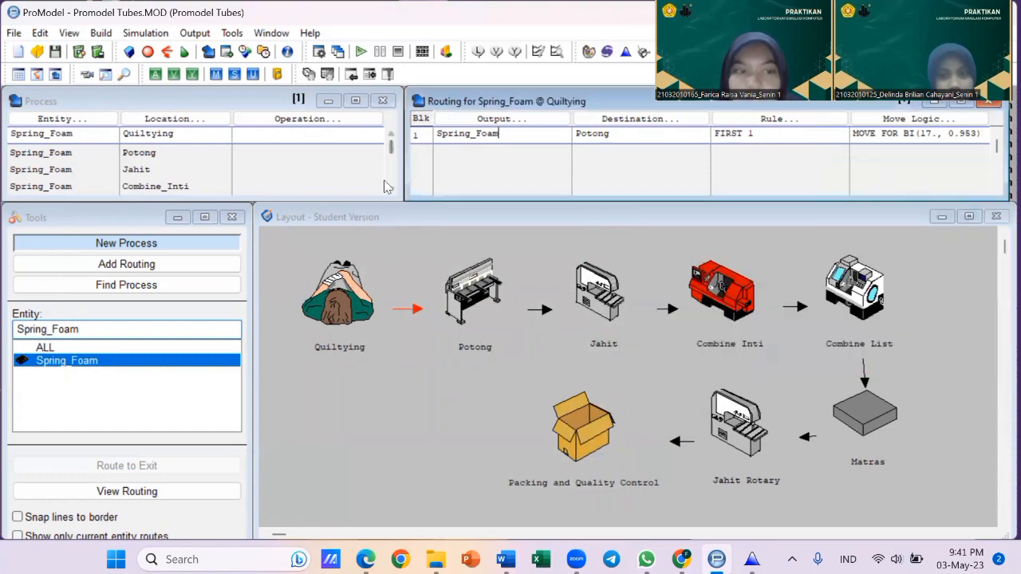
Examine the routing and move logic of each Spring_Foam process from Potong through Packing_and_Quality_Control
click(73, 153)
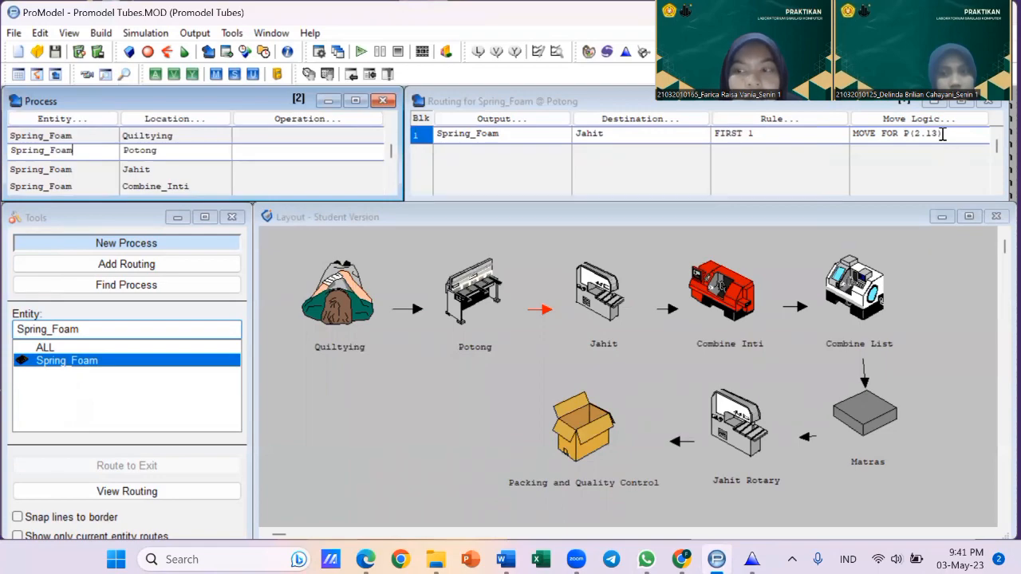
click(143, 169)
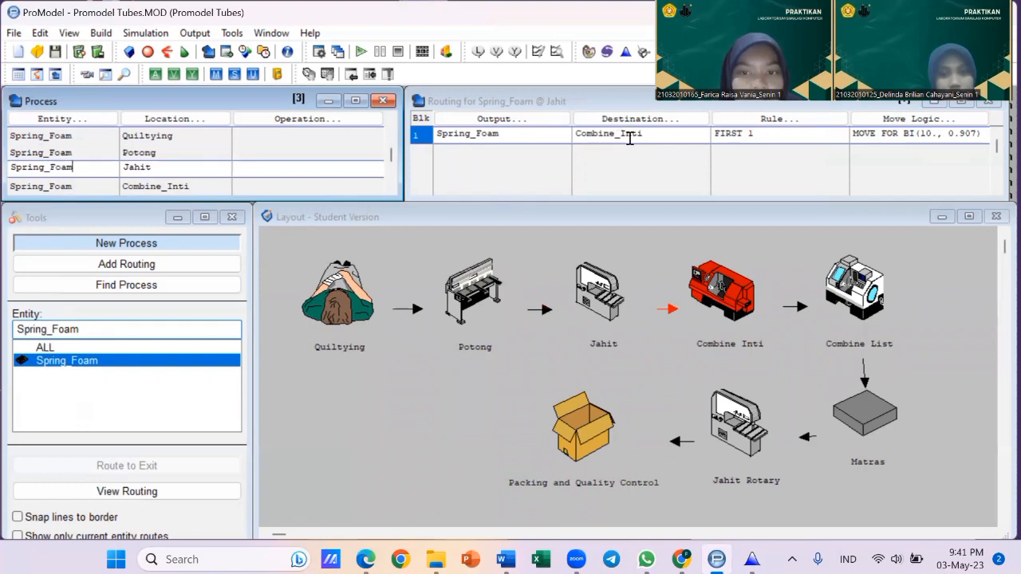
click(144, 187)
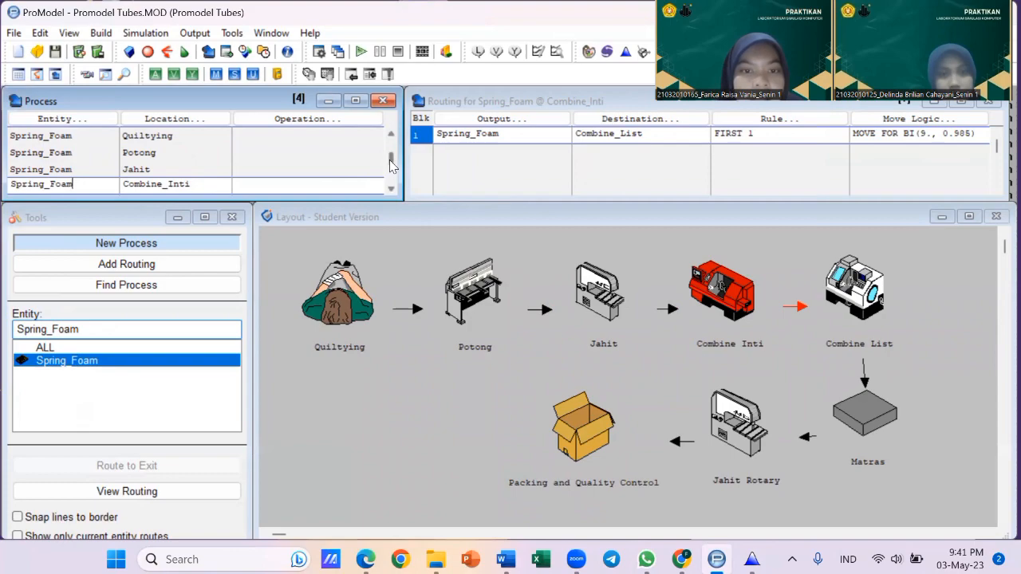
drag(390, 163, 390, 174)
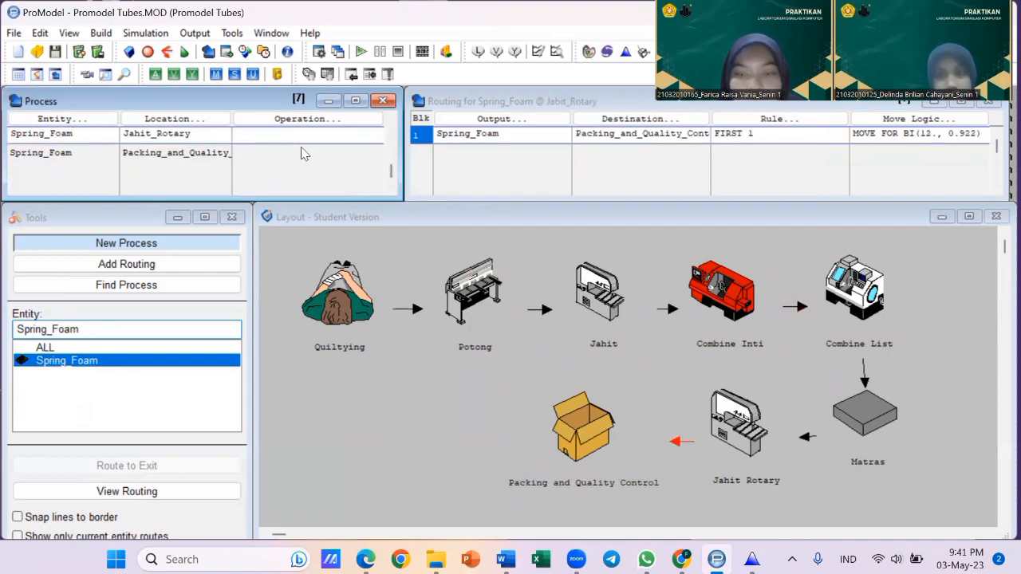
click(390, 154)
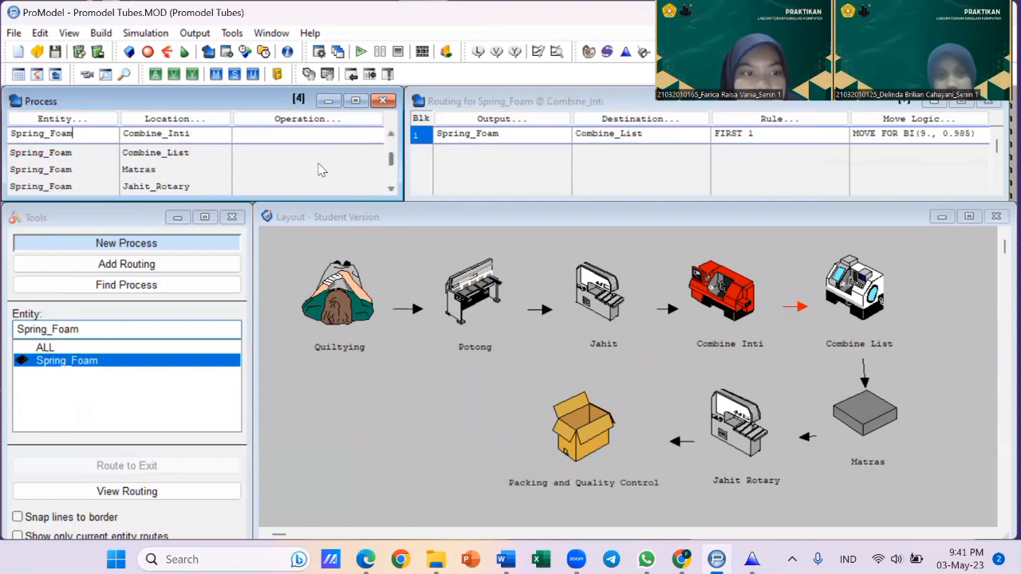
click(182, 161)
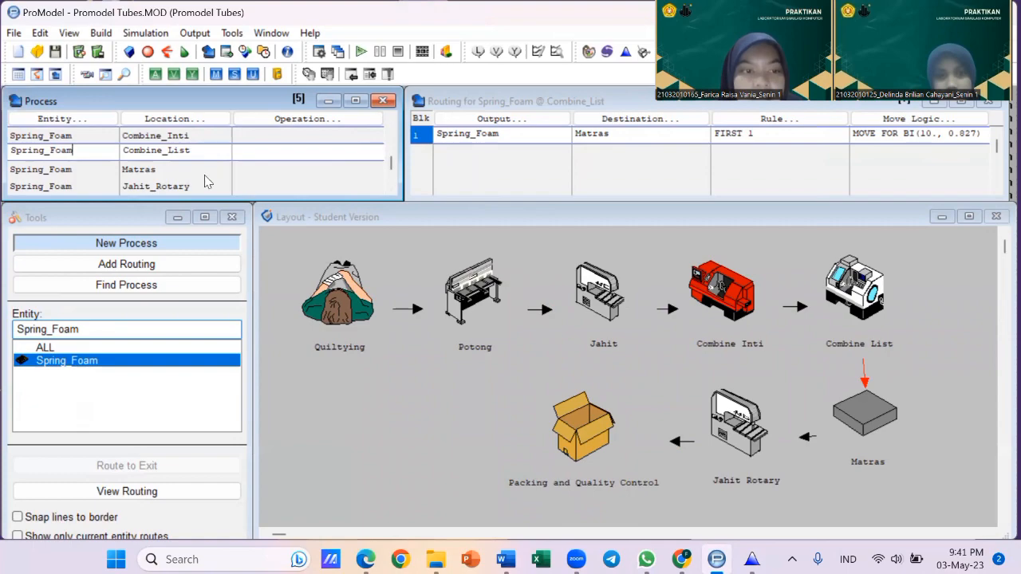
click(391, 189)
click(391, 189)
click(390, 189)
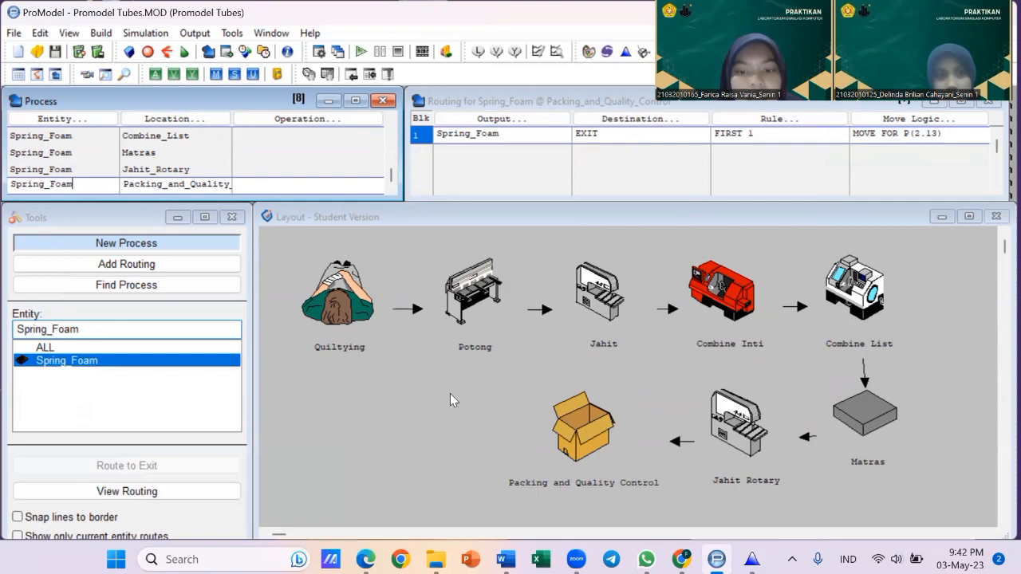
Review the run time, clock precision and number of replications in the simulation options, and accept them without changes
click(162, 34)
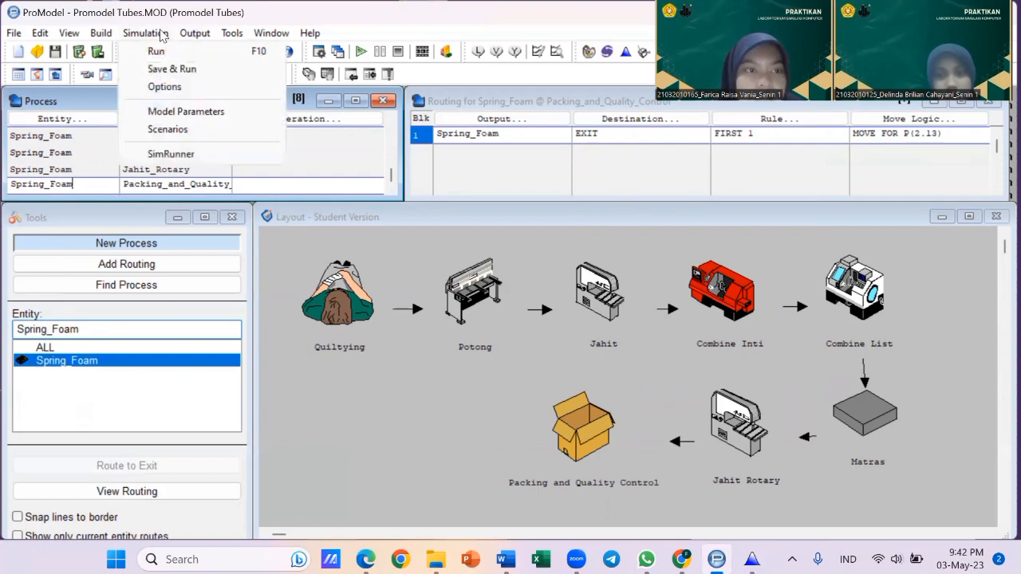
click(166, 87)
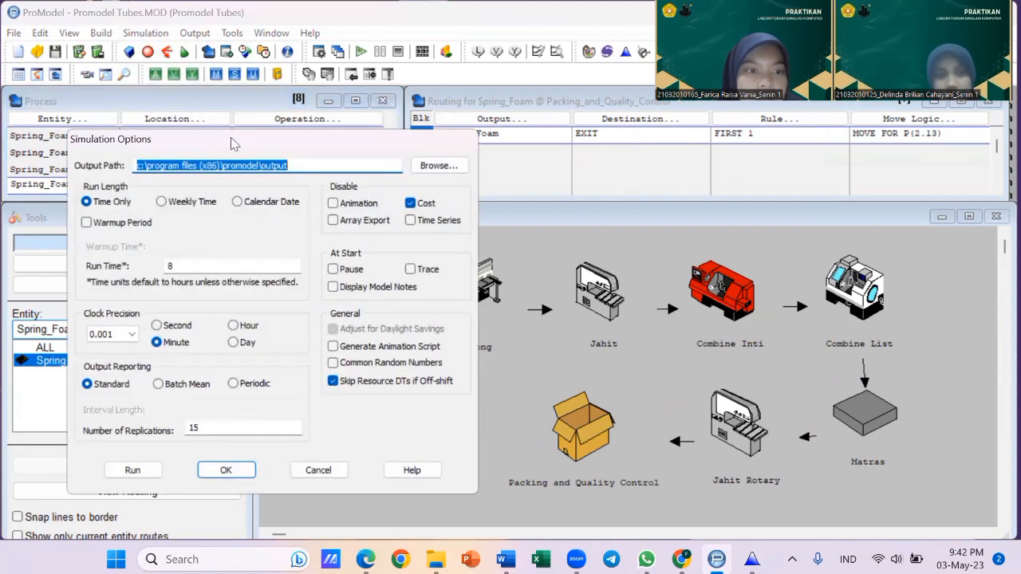
drag(233, 139, 241, 133)
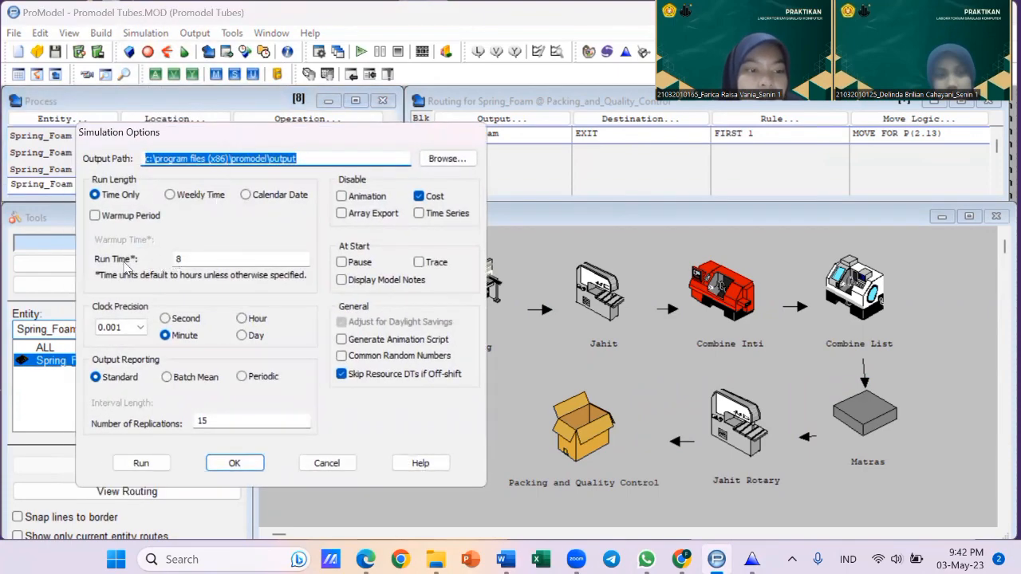
click(183, 259)
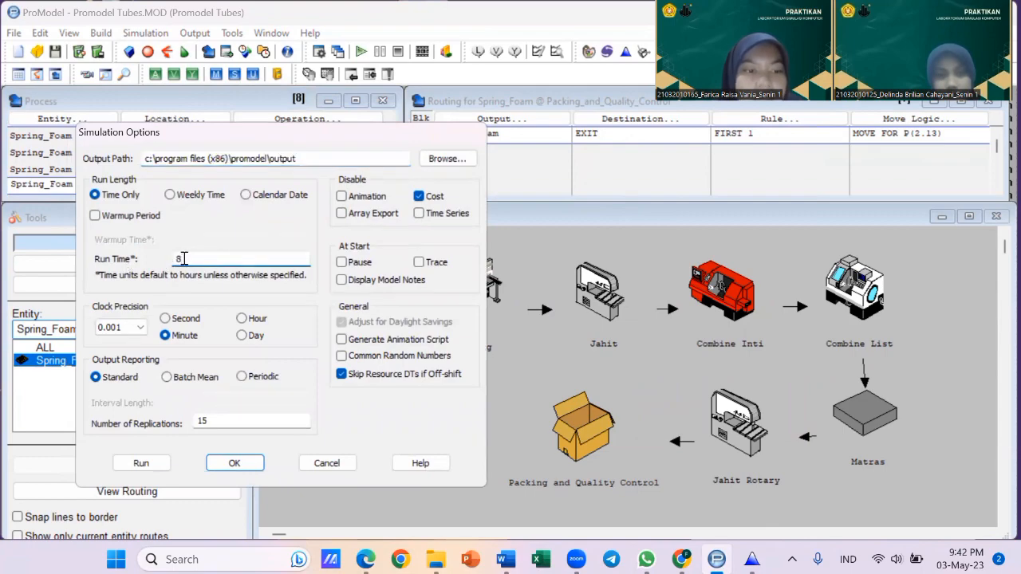
click(142, 330)
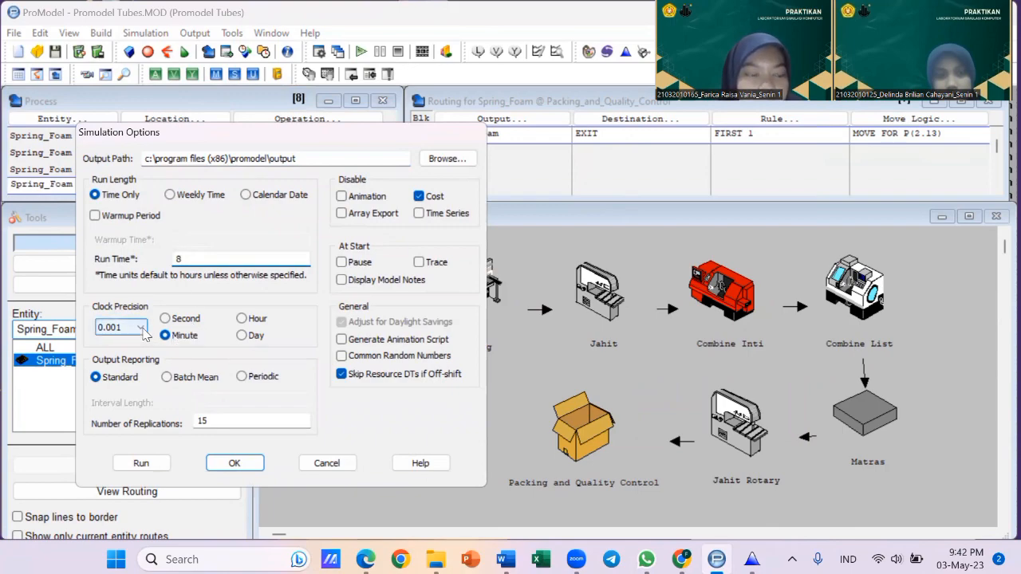
click(248, 467)
Run the simulation and raise the animation speed to its maximum
click(149, 33)
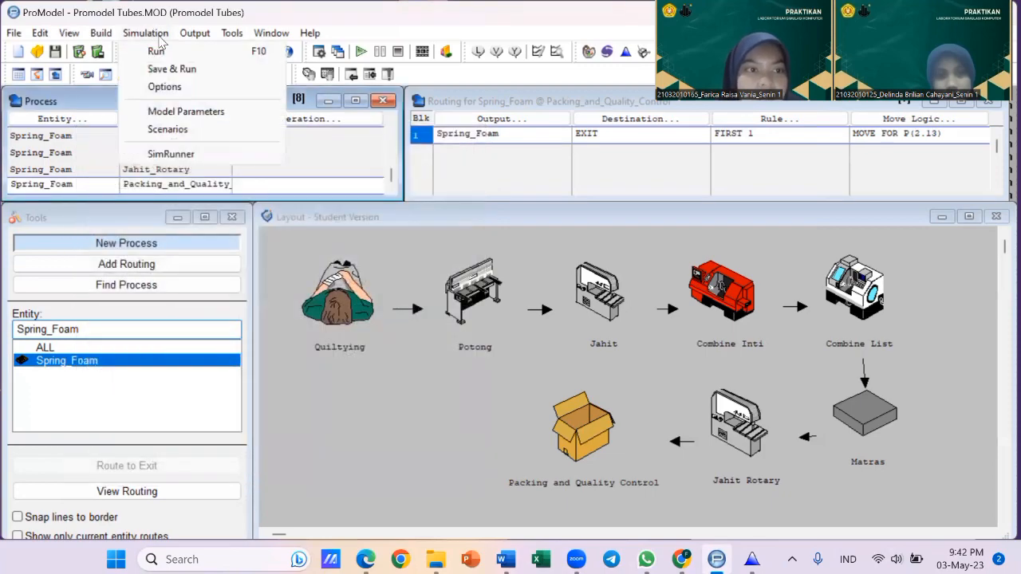
click(157, 51)
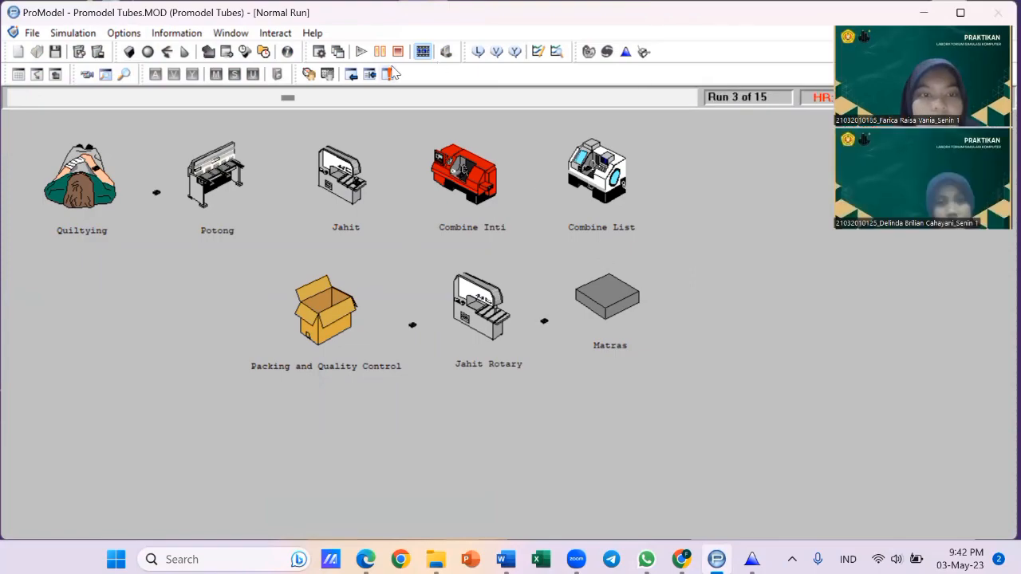
drag(291, 98, 720, 104)
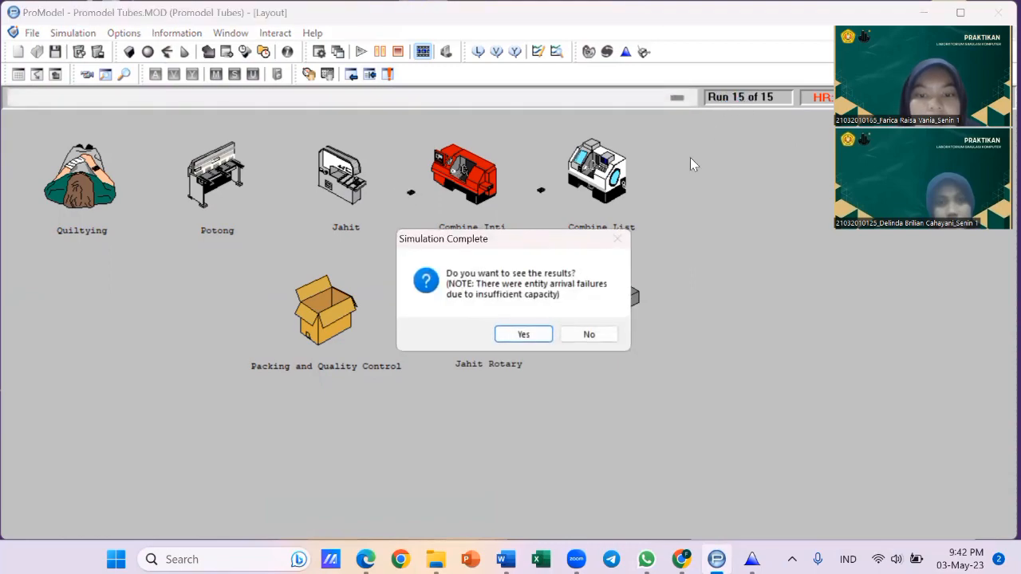
Open the Normal Run results for all replications and show the Entity Activity report in a maximized window
click(524, 334)
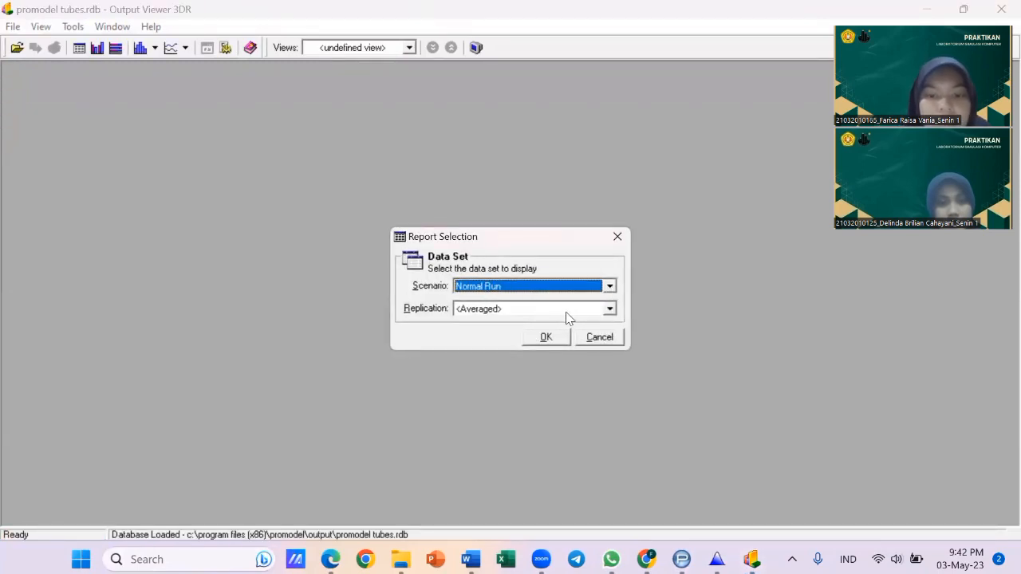
click(609, 308)
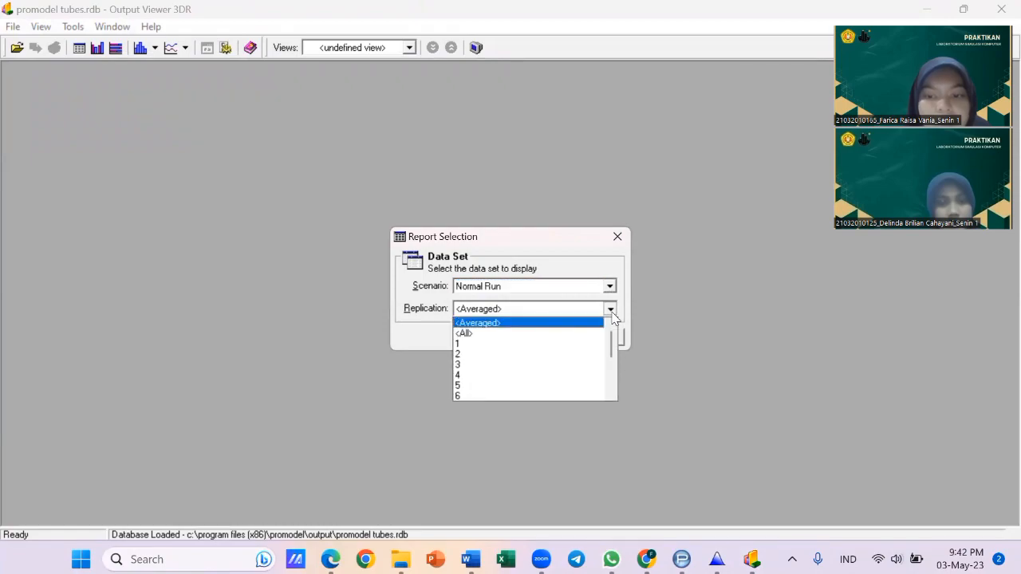
click(515, 332)
click(543, 337)
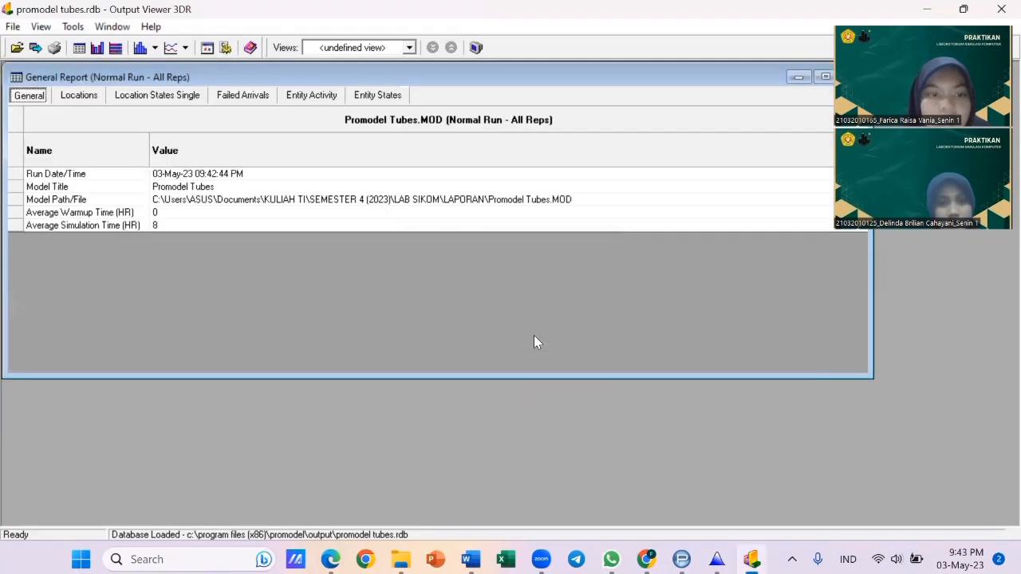
click(305, 102)
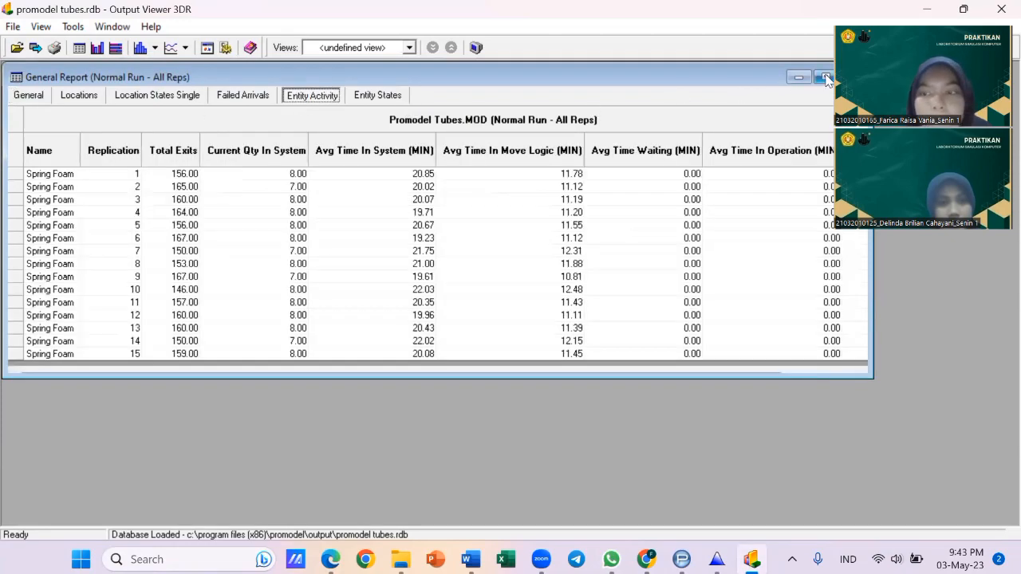
click(823, 77)
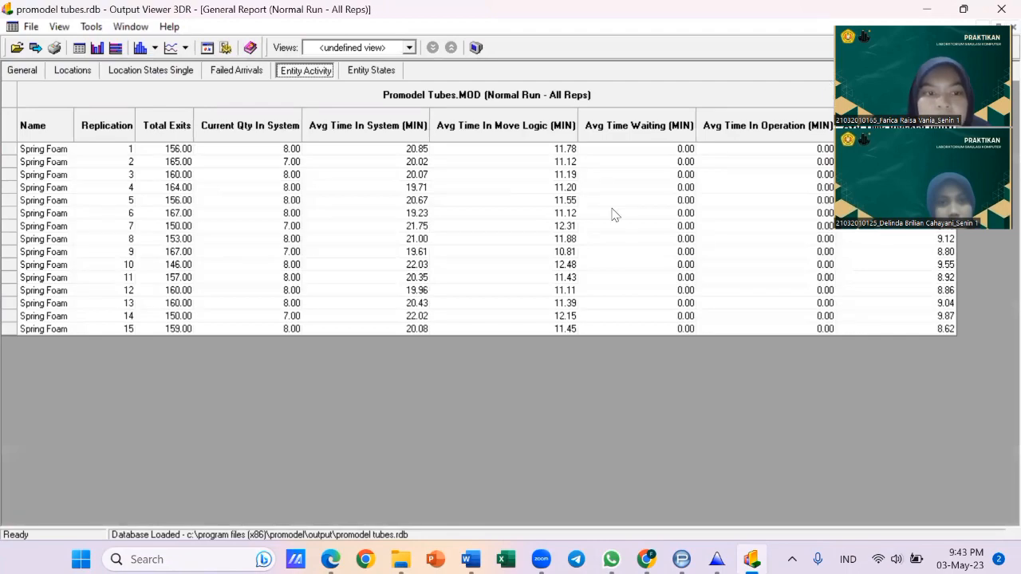